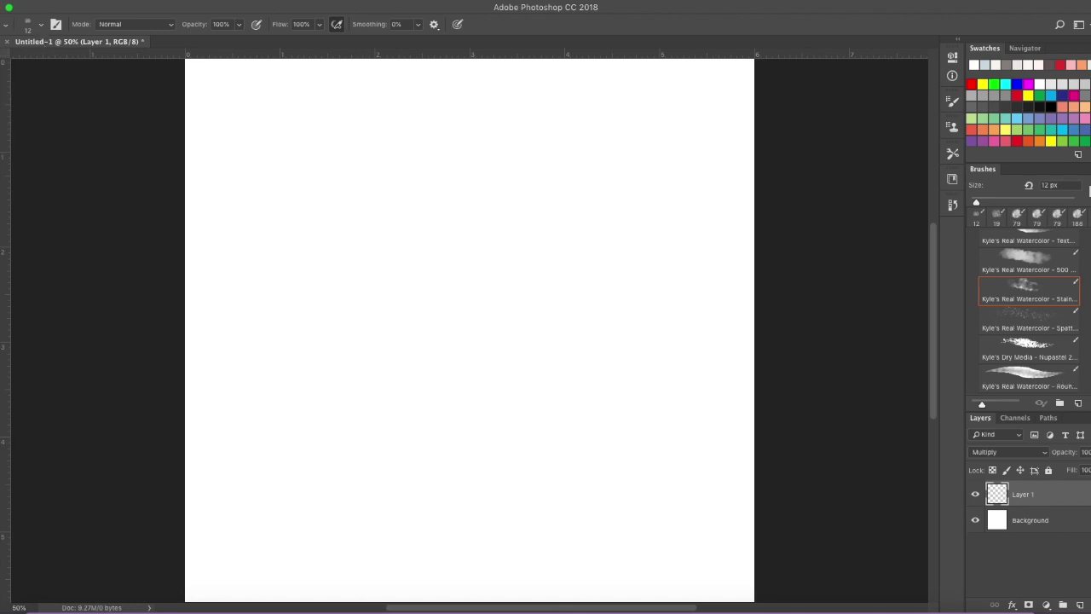
- Choose the Kyle's Real Watercolor Round brush and set its size to 6 px and opacity to 30%
scroll(1057, 381, "down", 1)
left_click(1038, 350)
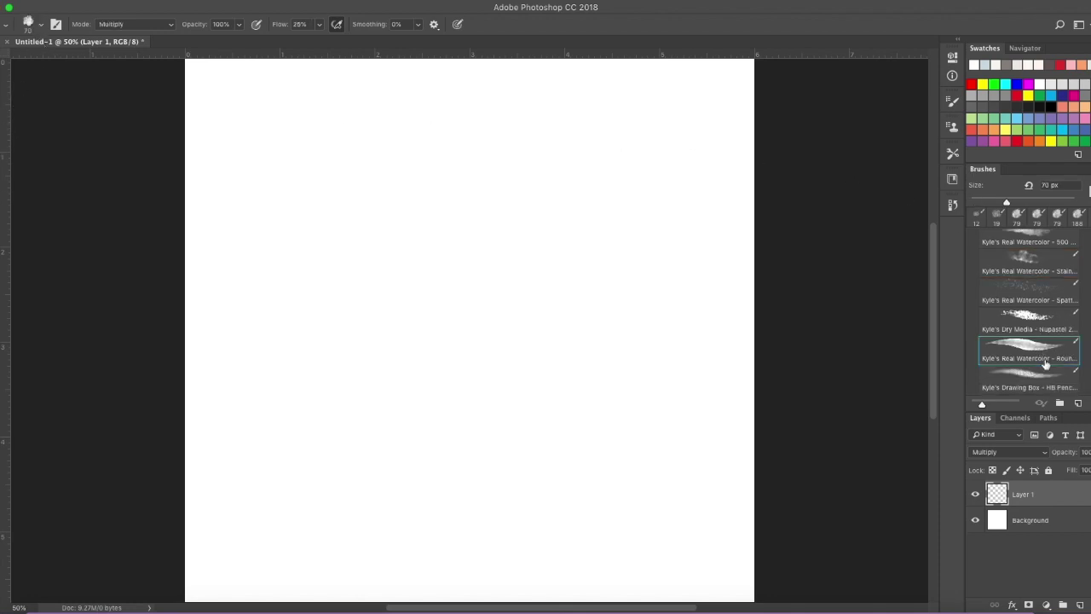
left_click(28, 22)
left_click_drag(54, 69, 47, 65)
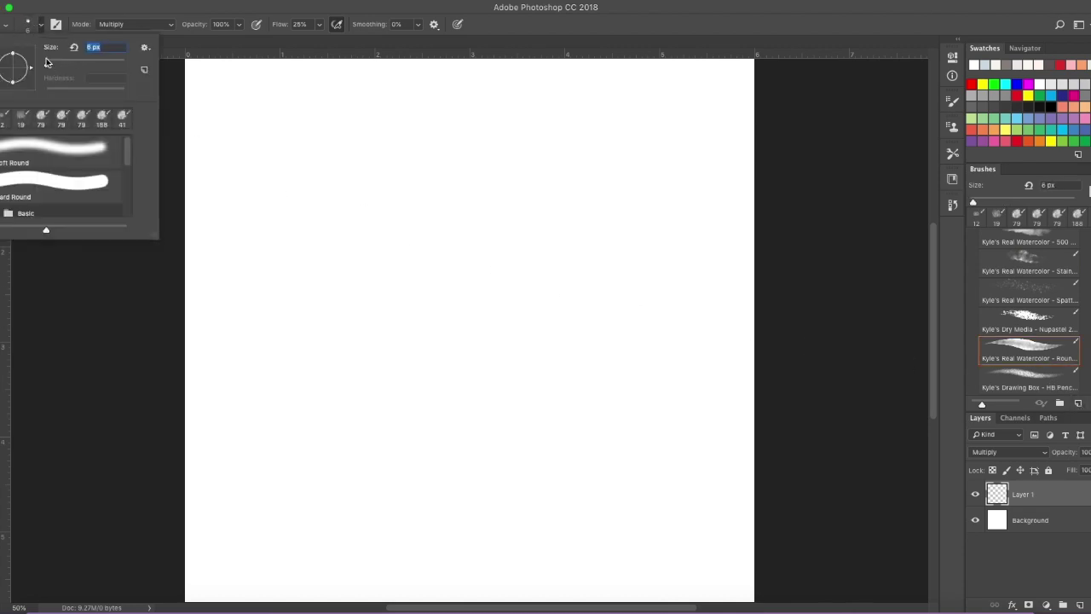
left_click(240, 24)
left_click_drag(212, 43, 199, 42)
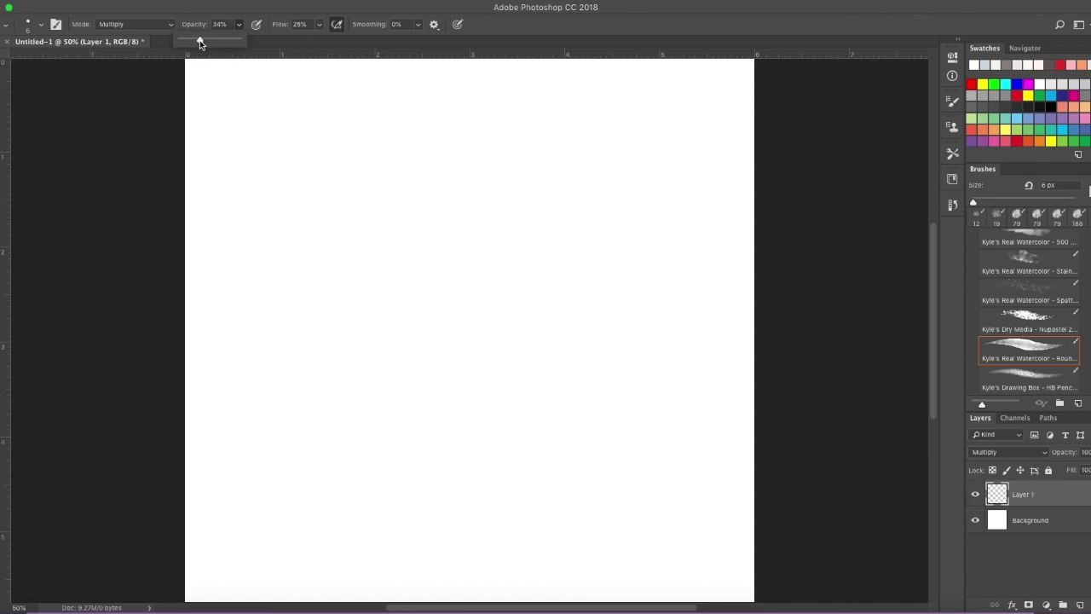
left_click(207, 24)
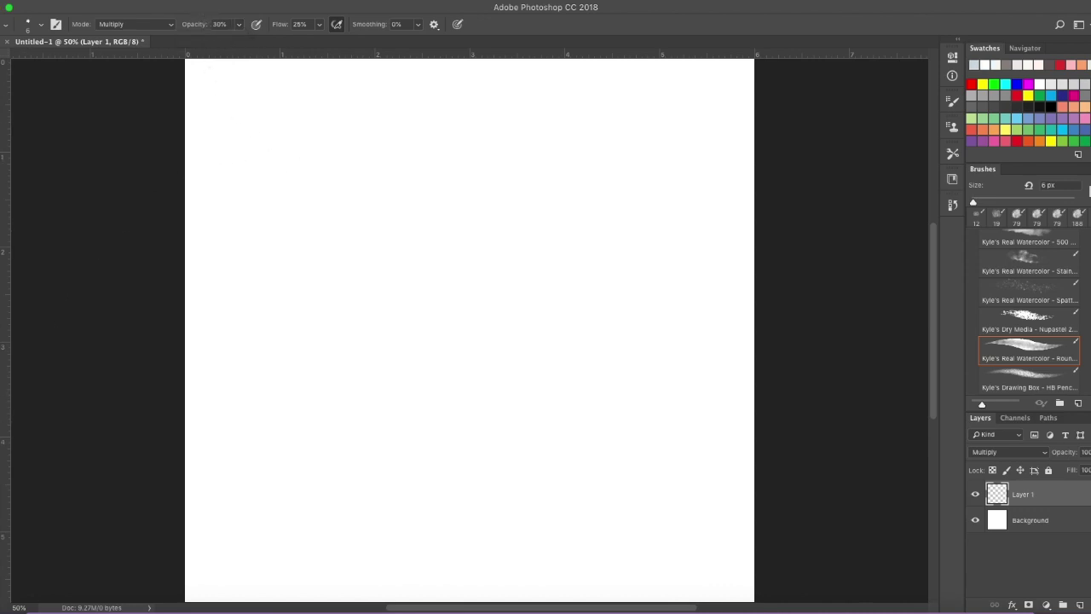
- Set the foreground colour to the warm grey #8b807b and reduce the brush size to 3 px
left_click(820, 364)
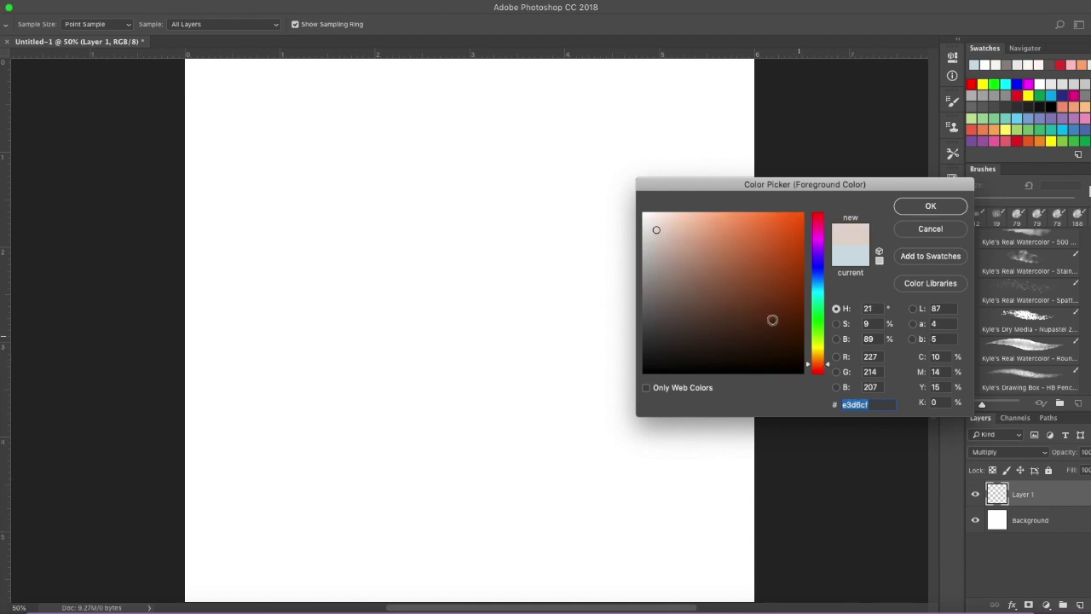
left_click_drag(653, 301, 662, 284)
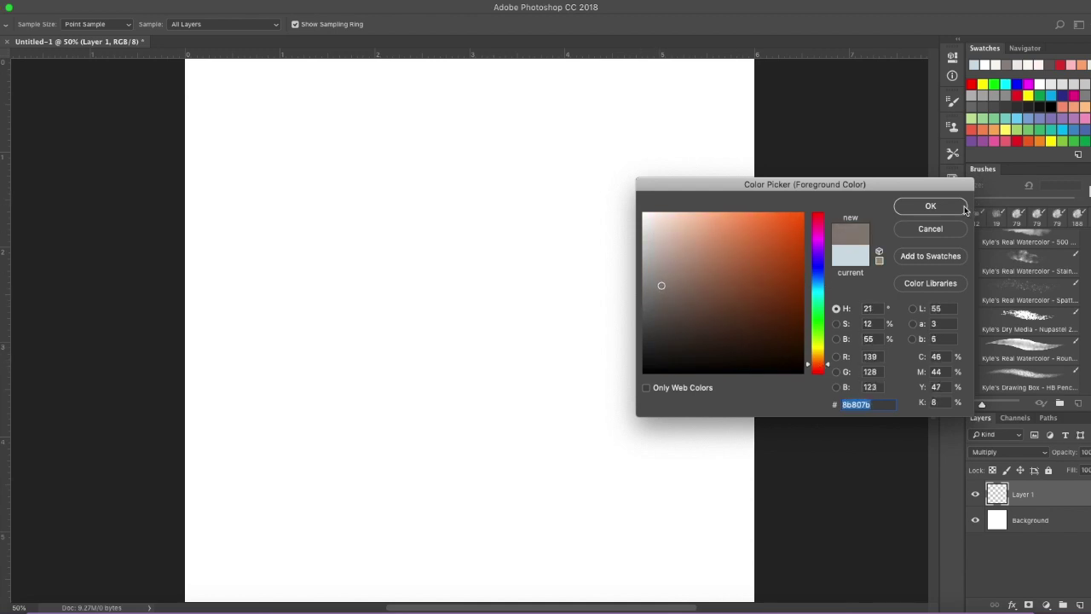
left_click(931, 206)
left_click(28, 27)
left_click_drag(48, 65, 45, 66)
left_click(136, 11)
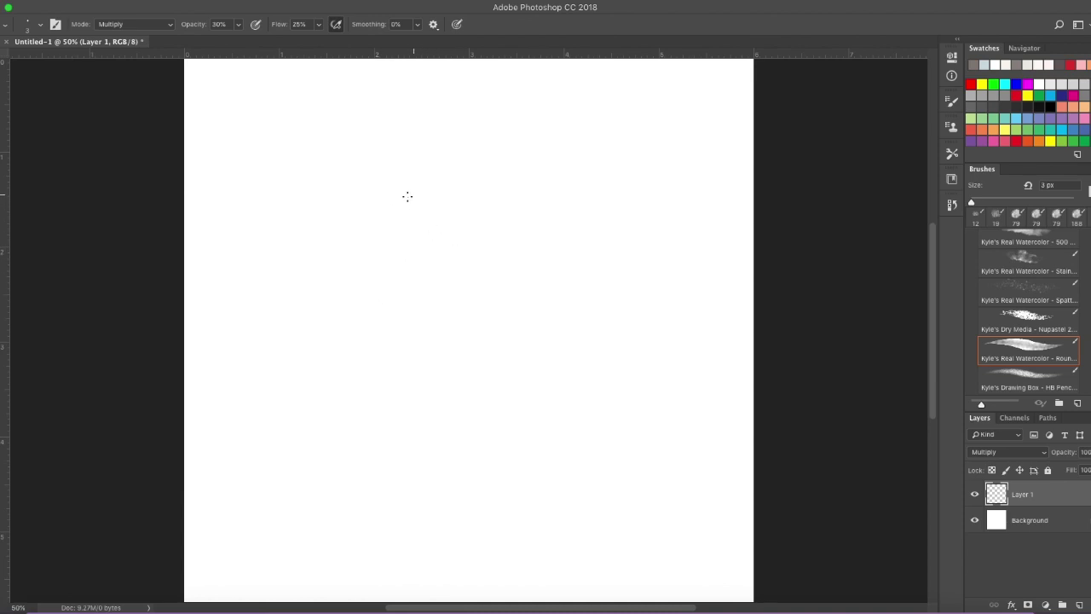
- Sketch the fox's head in the upper middle of the canvas as a wide oval with a small muzzle oval and two pointed ears
mouse_move(398, 200)
left_mouse_down()
mouse_move(491, 178)
mouse_move(482, 180)
mouse_move(507, 197)
mouse_move(476, 181)
mouse_move(507, 202)
mouse_move(401, 249)
mouse_move(388, 240)
mouse_move(450, 264)
mouse_move(423, 264)
mouse_move(500, 250)
mouse_move(479, 264)
mouse_move(448, 266)
mouse_move(515, 225)
mouse_move(498, 191)
mouse_move(465, 176)
mouse_move(412, 184)
mouse_move(397, 207)
mouse_move(413, 252)
mouse_move(467, 259)
mouse_move(455, 262)
mouse_move(506, 244)
mouse_move(485, 262)
mouse_move(510, 222)
left_mouse_up()
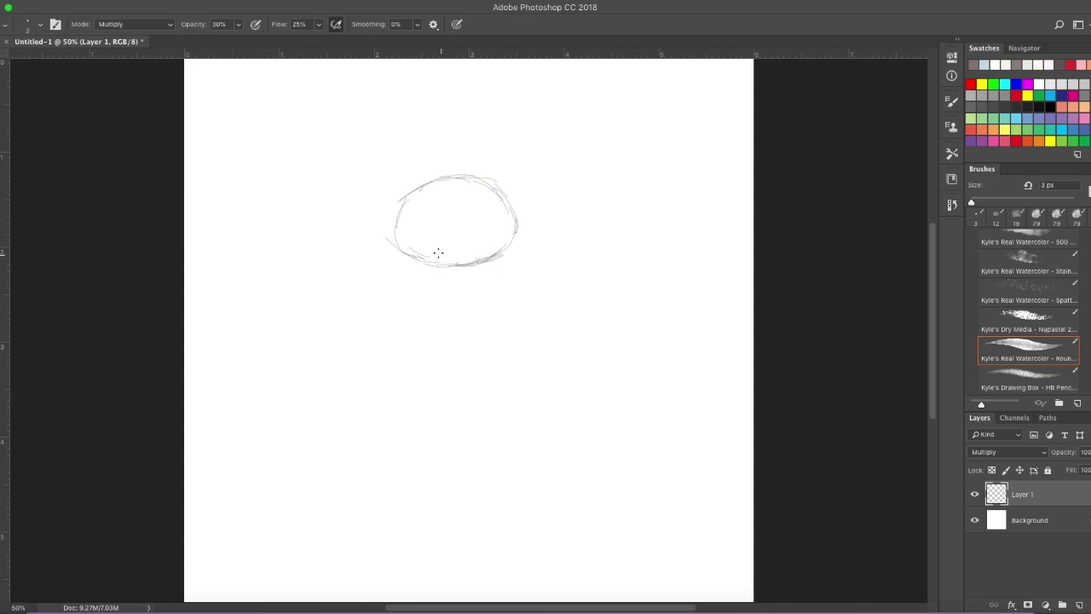
mouse_move(433, 256)
left_mouse_down()
mouse_move(457, 228)
mouse_move(433, 244)
mouse_move(467, 237)
mouse_move(477, 248)
mouse_move(467, 264)
mouse_move(479, 244)
mouse_move(472, 257)
mouse_move(464, 233)
mouse_move(445, 234)
mouse_move(451, 262)
left_mouse_up()
left_click_drag(428, 150, 441, 174)
mouse_move(476, 150)
left_mouse_down()
mouse_move(471, 174)
mouse_move(508, 176)
mouse_move(511, 196)
left_mouse_up()
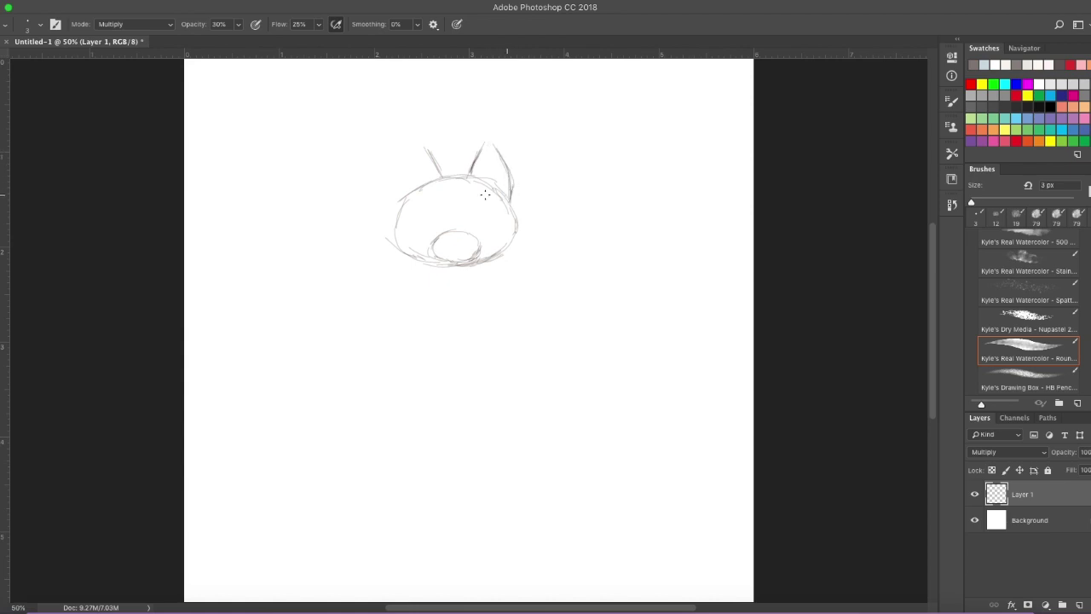
mouse_move(419, 141)
left_mouse_down()
mouse_move(398, 205)
mouse_move(403, 162)
mouse_move(422, 140)
mouse_move(440, 176)
mouse_move(491, 163)
mouse_move(472, 171)
mouse_move(481, 149)
mouse_move(500, 152)
mouse_move(509, 203)
left_mouse_up()
mouse_move(426, 146)
left_mouse_down()
mouse_move(442, 175)
mouse_move(469, 174)
left_mouse_up()
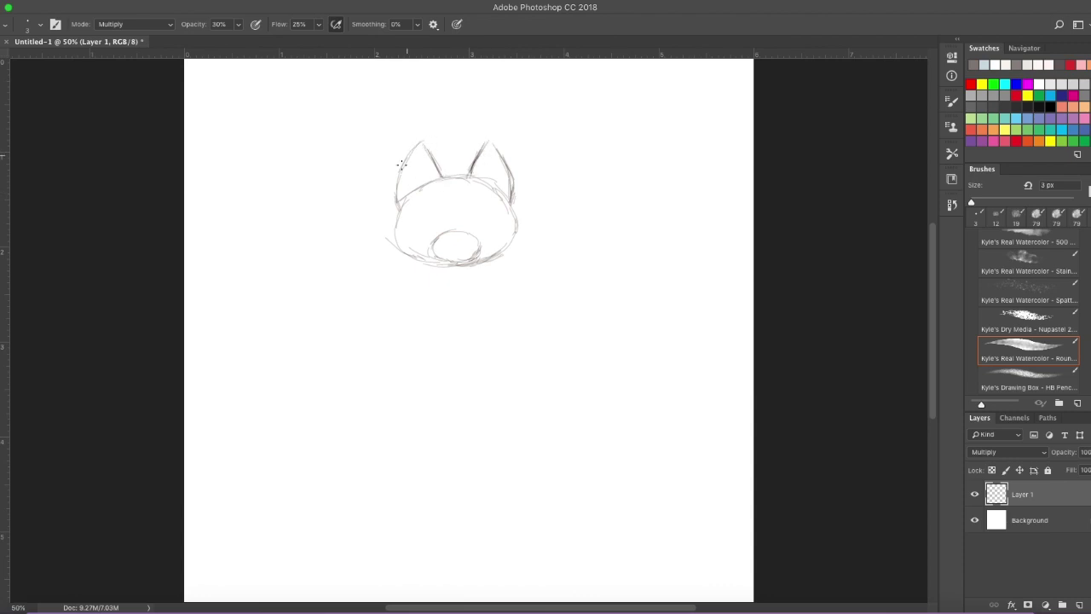
left_click_drag(494, 144, 515, 201)
- Sketch pointed cheeks on both sides of the head, joining the ear bases to the chin
mouse_move(390, 220)
left_mouse_down()
mouse_move(384, 242)
mouse_move(419, 260)
left_mouse_up()
mouse_move(510, 211)
left_mouse_down()
mouse_move(522, 237)
mouse_move(494, 257)
mouse_move(518, 245)
mouse_move(470, 269)
left_mouse_up()
left_click_drag(398, 216, 387, 238)
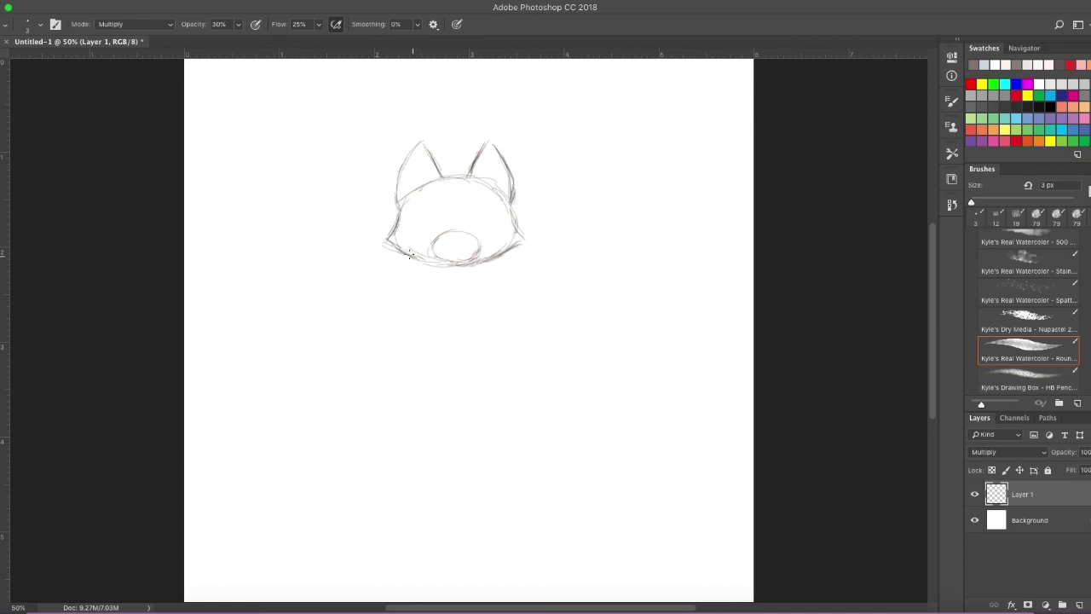
left_click_drag(511, 212, 525, 239)
- Draw the fox's nose, small oval eyes, eyebrows and inner-ear lines, undoing unwanted strokes
mouse_move(449, 241)
left_mouse_down()
mouse_move(461, 241)
mouse_move(450, 241)
mouse_move(455, 251)
left_mouse_up()
mouse_move(485, 225)
left_mouse_down()
mouse_move(420, 226)
mouse_move(428, 230)
left_mouse_up()
left_click_drag(487, 229, 489, 233)
left_click_drag(452, 265, 448, 272)
left_click_drag(483, 209, 489, 213)
mouse_move(423, 186)
left_mouse_down()
mouse_move(417, 158)
mouse_move(423, 173)
left_mouse_up()
mouse_move(423, 182)
left_mouse_down()
mouse_move(489, 171)
mouse_move(488, 159)
left_mouse_up()
key("super+alt+z")
key("super+alt+z")
key("super+alt+z")
key("super+alt+z")
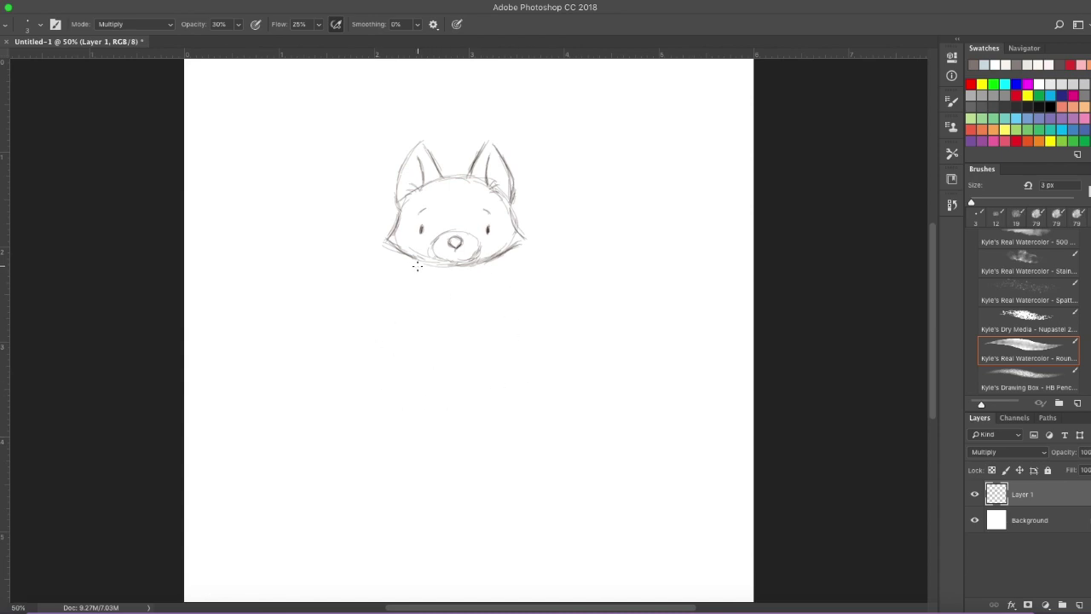
- Sketch a pear-shaped body below the head and reinforce its outline with repeated strokes
mouse_move(420, 261)
left_mouse_down()
mouse_move(409, 290)
mouse_move(421, 270)
mouse_move(394, 358)
mouse_move(402, 391)
mouse_move(400, 339)
mouse_move(425, 387)
mouse_move(472, 405)
left_mouse_up()
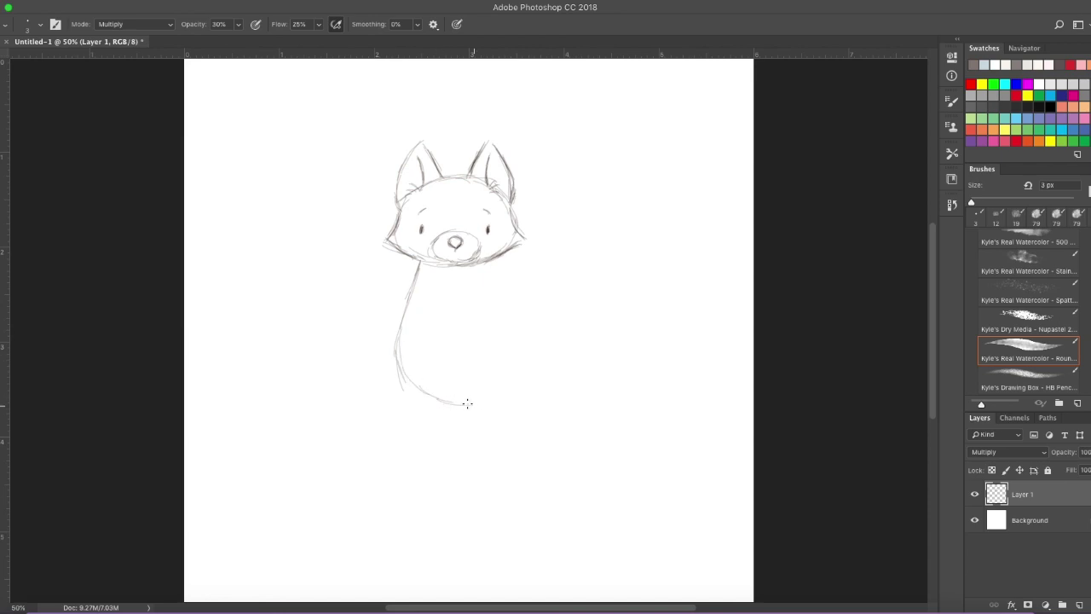
mouse_move(484, 262)
left_mouse_down()
mouse_move(515, 336)
mouse_move(490, 392)
mouse_move(408, 388)
mouse_move(457, 397)
mouse_move(491, 384)
mouse_move(515, 361)
left_mouse_up()
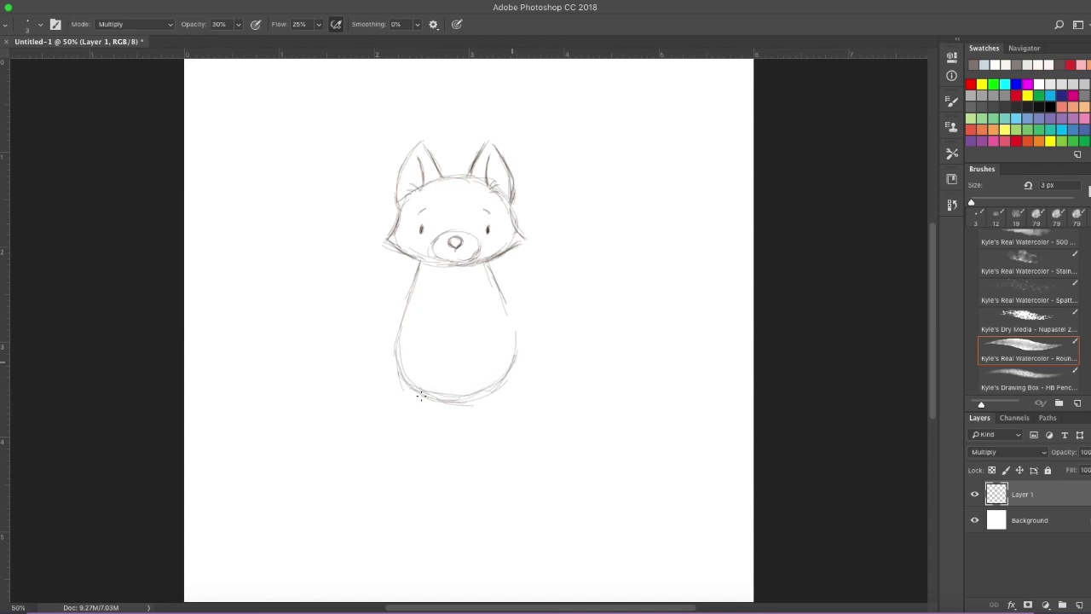
mouse_move(395, 336)
left_mouse_down()
mouse_move(409, 384)
mouse_move(399, 294)
mouse_move(419, 262)
mouse_move(405, 303)
left_mouse_up()
mouse_move(488, 261)
left_mouse_down()
mouse_move(511, 305)
mouse_move(500, 283)
mouse_move(509, 369)
mouse_move(494, 384)
mouse_move(434, 396)
mouse_move(404, 376)
left_mouse_up()
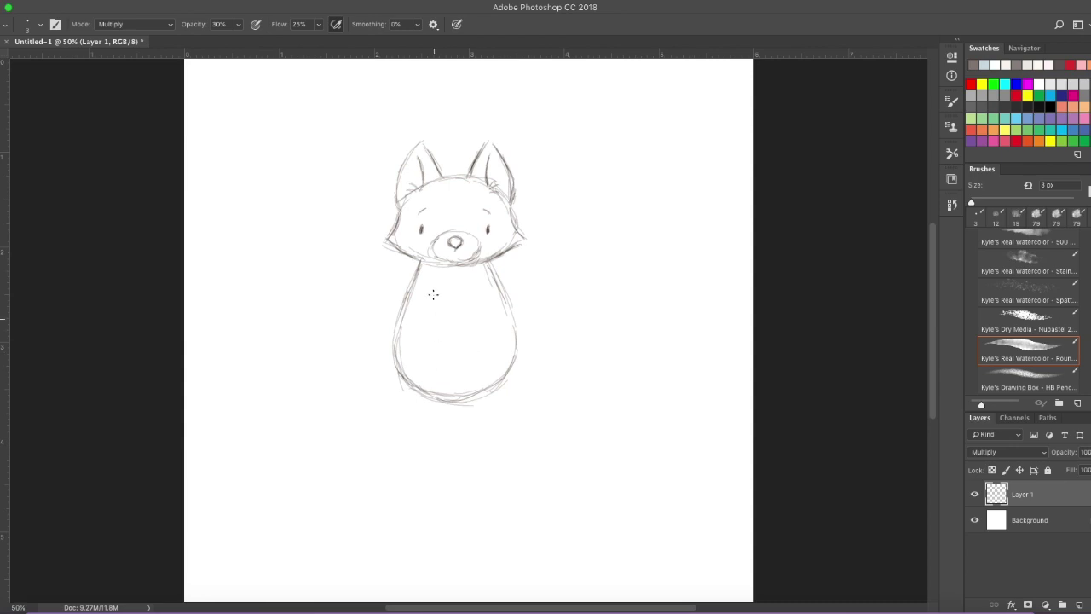
- Sketch a pointed, leaf-shaped belly patch down the middle of the body
mouse_move(449, 274)
left_mouse_down()
mouse_move(426, 314)
mouse_move(452, 368)
left_mouse_up()
mouse_move(458, 278)
left_mouse_down()
mouse_move(482, 326)
mouse_move(456, 371)
left_mouse_up()
mouse_move(426, 336)
left_mouse_down()
mouse_move(454, 372)
mouse_move(478, 322)
left_mouse_up()
mouse_move(466, 283)
left_mouse_down()
mouse_move(483, 311)
mouse_move(457, 375)
left_mouse_up()
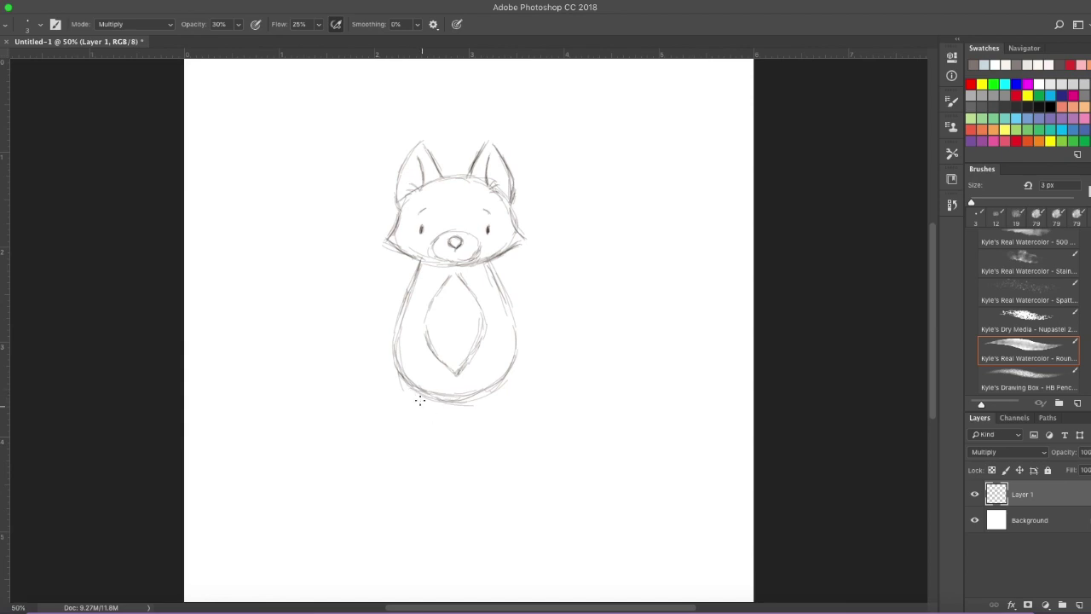
- Sketch the left leg and foot under the body and erase the body line crossing the leg
left_click_drag(422, 394, 427, 407)
mouse_move(449, 403)
left_mouse_down()
mouse_move(447, 418)
mouse_move(426, 416)
left_mouse_up()
mouse_move(424, 423)
left_mouse_down()
mouse_move(443, 433)
mouse_move(427, 421)
mouse_move(446, 419)
mouse_move(441, 428)
mouse_move(460, 397)
left_mouse_up()
key("e")
left_click_drag(447, 399, 443, 412)
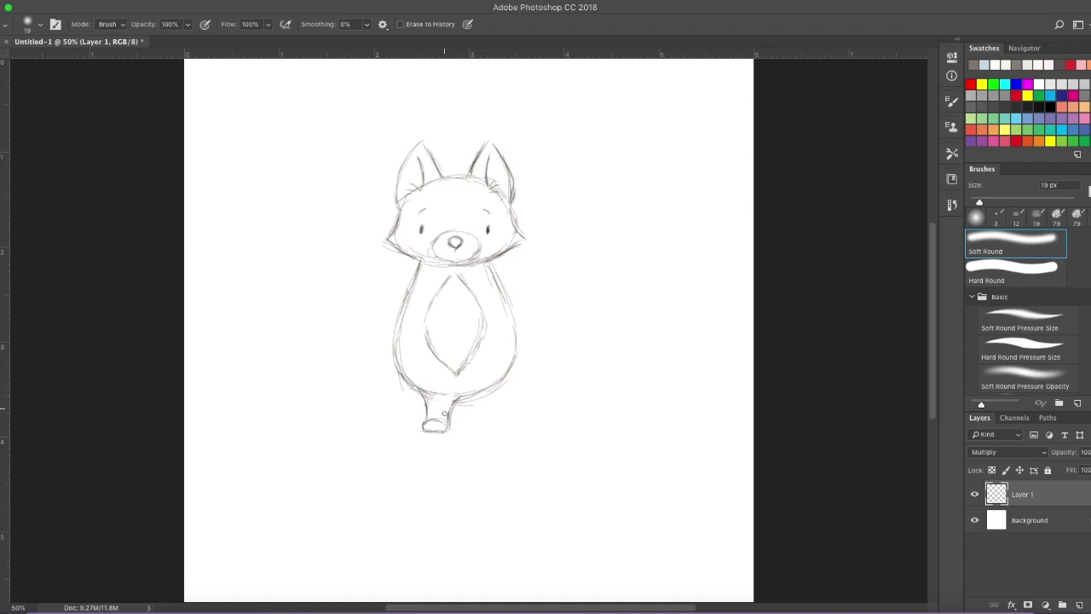
- Sketch the right leg and foot with the brush and strengthen the outer lines of both legs
key("b")
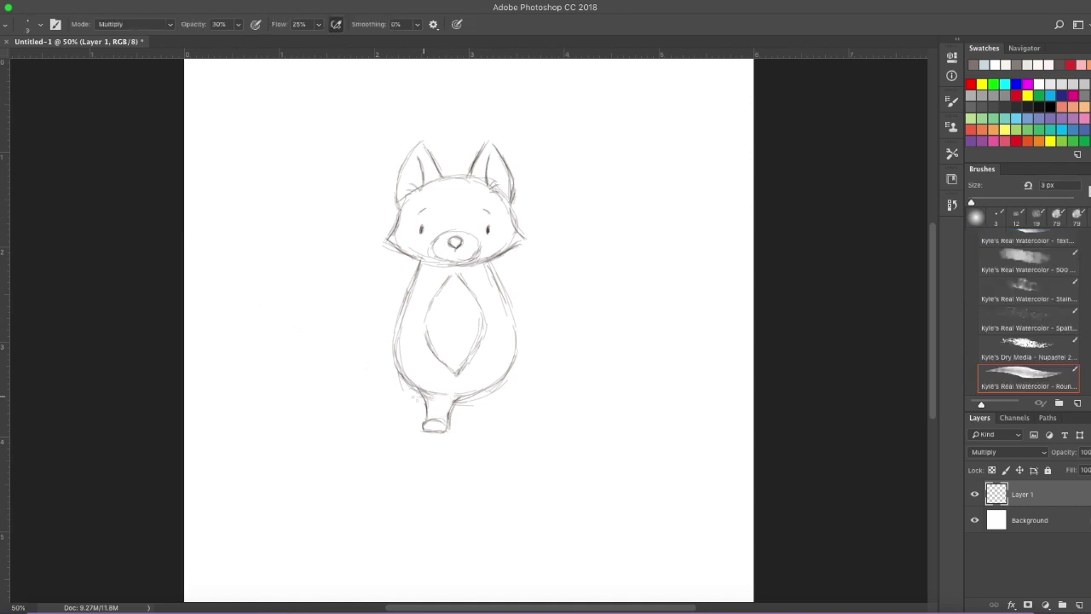
left_click_drag(450, 395, 468, 409)
mouse_move(461, 400)
left_mouse_down()
mouse_move(470, 433)
mouse_move(487, 428)
left_mouse_up()
mouse_move(513, 352)
left_mouse_down()
mouse_move(494, 424)
mouse_move(510, 339)
mouse_move(487, 411)
mouse_move(459, 397)
mouse_move(467, 424)
mouse_move(459, 398)
mouse_move(474, 422)
left_mouse_up()
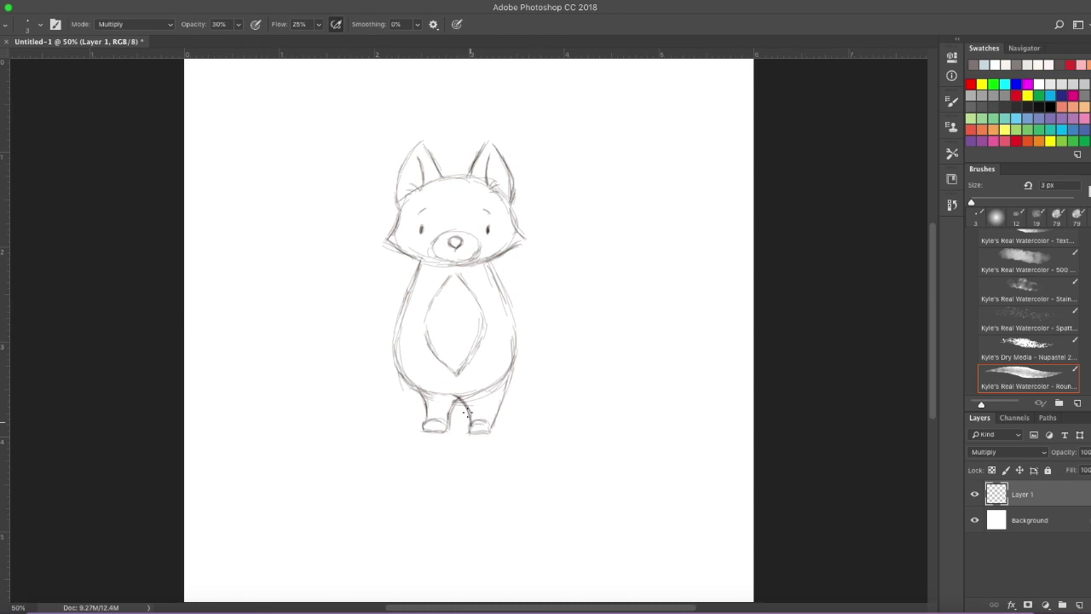
mouse_move(512, 369)
left_mouse_down()
mouse_move(503, 402)
mouse_move(514, 351)
mouse_move(488, 424)
left_mouse_up()
left_click_drag(415, 390, 426, 420)
- Erase the stray sketch lines around the lower left of the body and the top of the left leg
key("e")
left_click_drag(427, 391, 431, 399)
left_click_drag(398, 367, 407, 391)
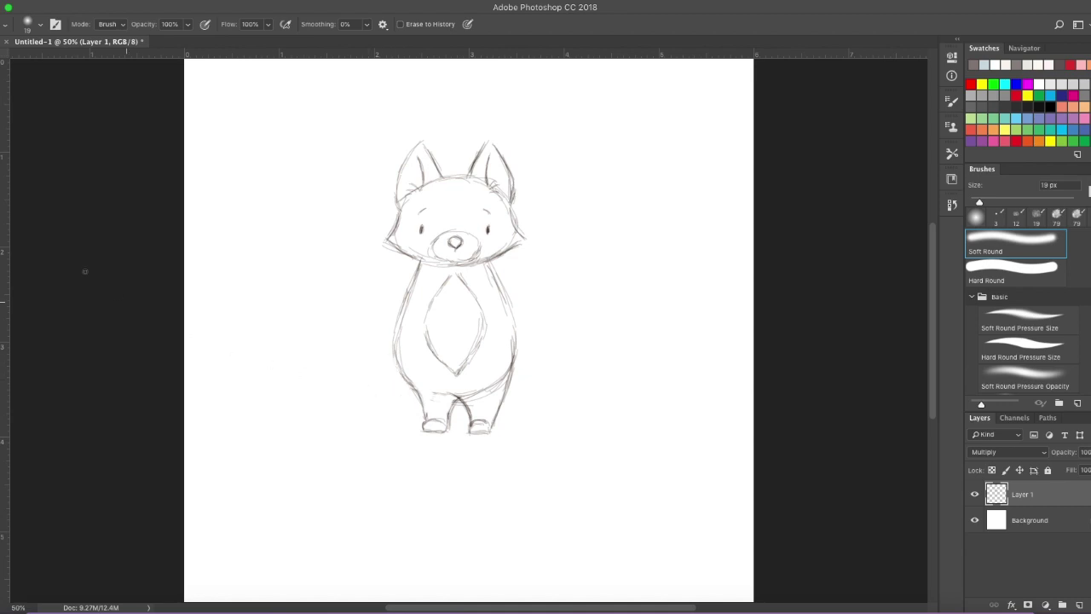
- Sketch two bent arms with paws nearly meeting on the chest, and darken the sides of the body
key("b")
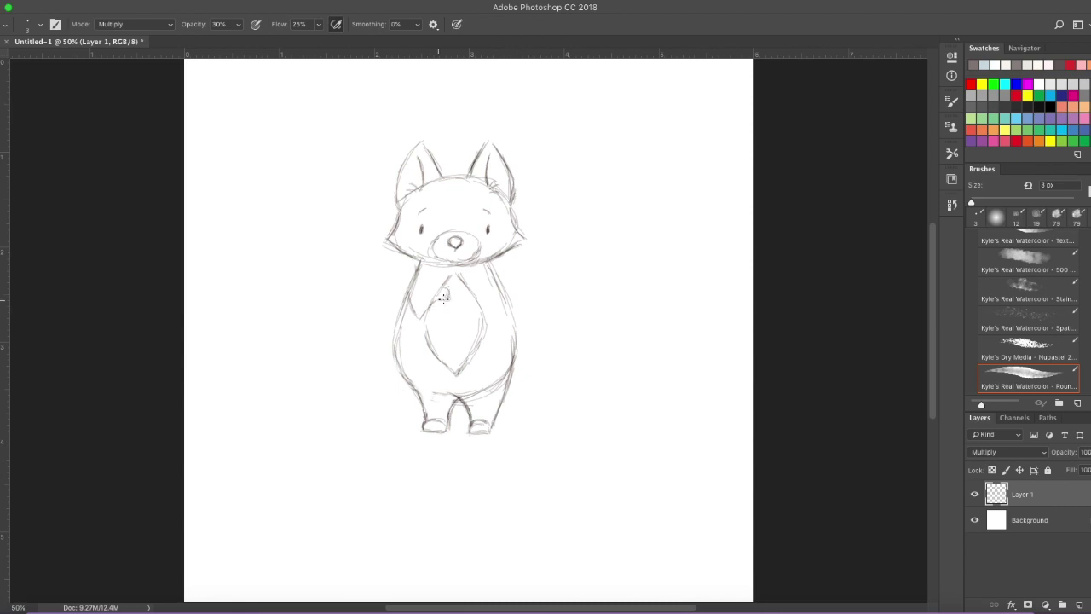
mouse_move(437, 287)
left_mouse_down()
mouse_move(411, 276)
mouse_move(413, 323)
mouse_move(412, 273)
mouse_move(412, 318)
left_mouse_up()
mouse_move(468, 288)
left_mouse_down()
mouse_move(463, 297)
mouse_move(491, 323)
left_mouse_up()
left_click_drag(482, 287, 462, 289)
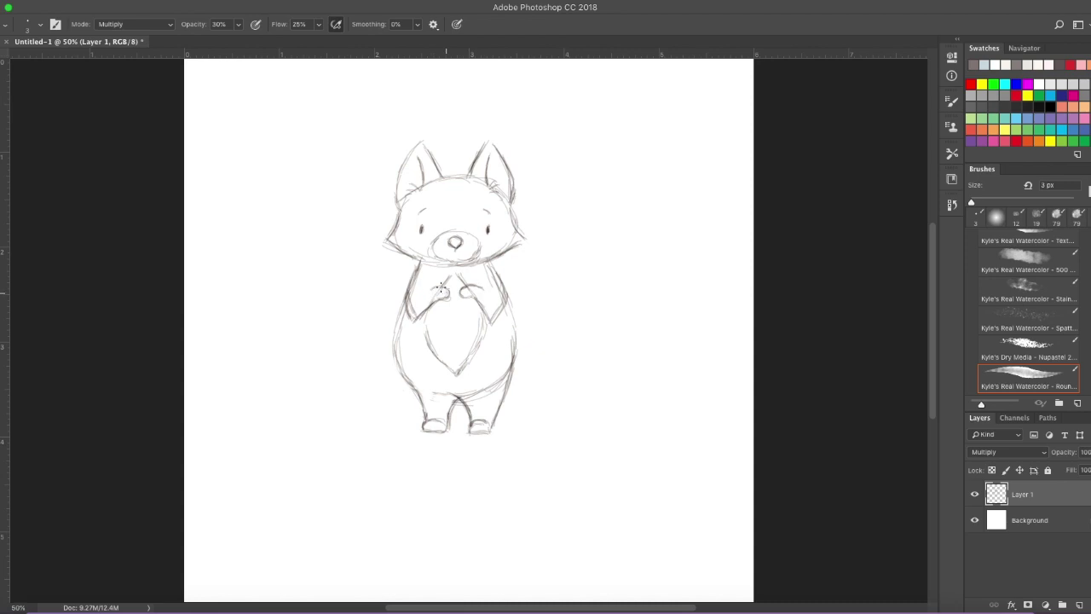
mouse_move(472, 284)
left_mouse_down()
mouse_move(435, 290)
mouse_move(418, 308)
mouse_move(419, 262)
left_mouse_up()
mouse_move(406, 313)
left_mouse_down()
mouse_move(401, 368)
mouse_move(421, 416)
left_mouse_up()
left_click_drag(506, 310, 512, 372)
- Sketch a large bushy tail curving up from the body's right side to a curled tip beside the head
mouse_move(515, 293)
left_mouse_down()
mouse_move(551, 239)
mouse_move(510, 300)
mouse_move(524, 257)
mouse_move(584, 216)
mouse_move(584, 235)
mouse_move(583, 209)
mouse_move(571, 233)
left_mouse_up()
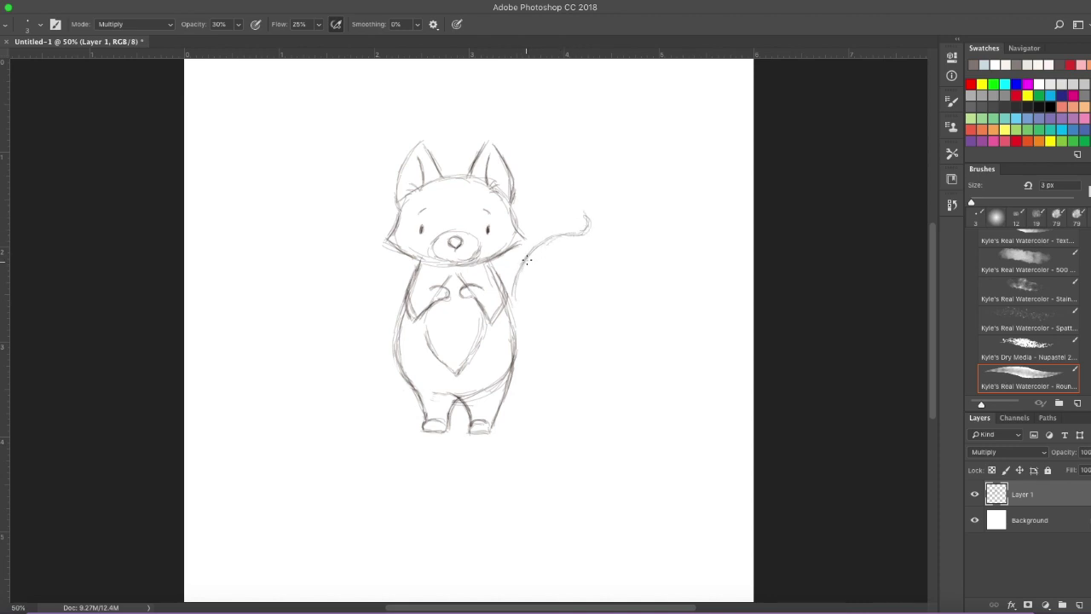
left_click_drag(513, 302, 551, 243)
mouse_move(586, 222)
left_mouse_down()
mouse_move(582, 231)
mouse_move(581, 212)
mouse_move(603, 260)
mouse_move(575, 284)
mouse_move(569, 320)
left_mouse_up()
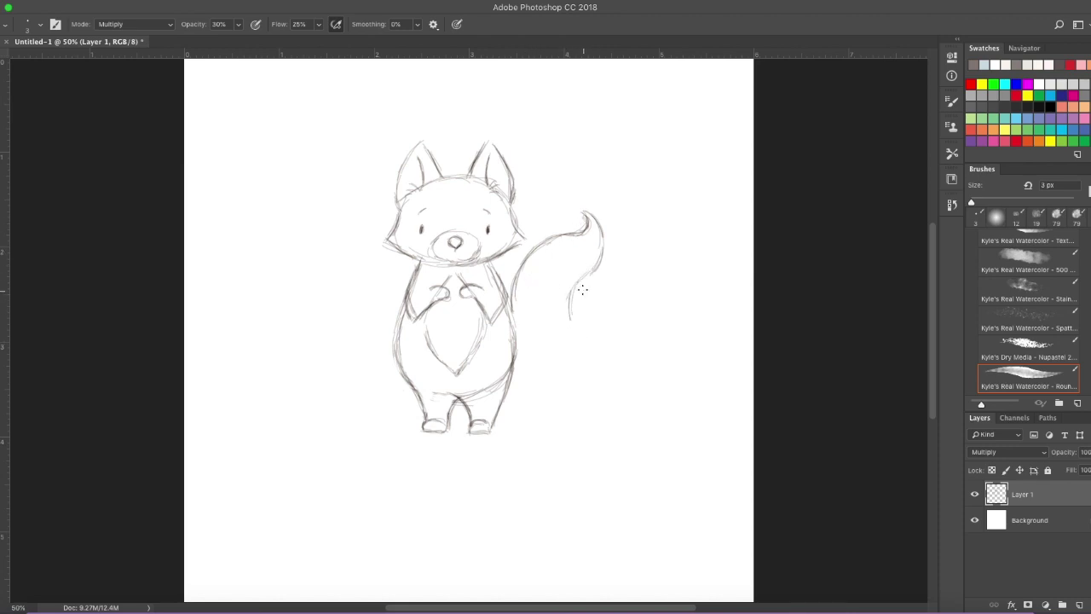
mouse_move(513, 388)
left_mouse_down()
mouse_move(560, 363)
mouse_move(570, 307)
mouse_move(563, 354)
mouse_move(542, 383)
mouse_move(514, 390)
left_mouse_up()
mouse_move(520, 390)
left_mouse_down()
mouse_move(562, 354)
mouse_move(586, 271)
mouse_move(568, 331)
mouse_move(510, 392)
mouse_move(565, 347)
left_mouse_up()
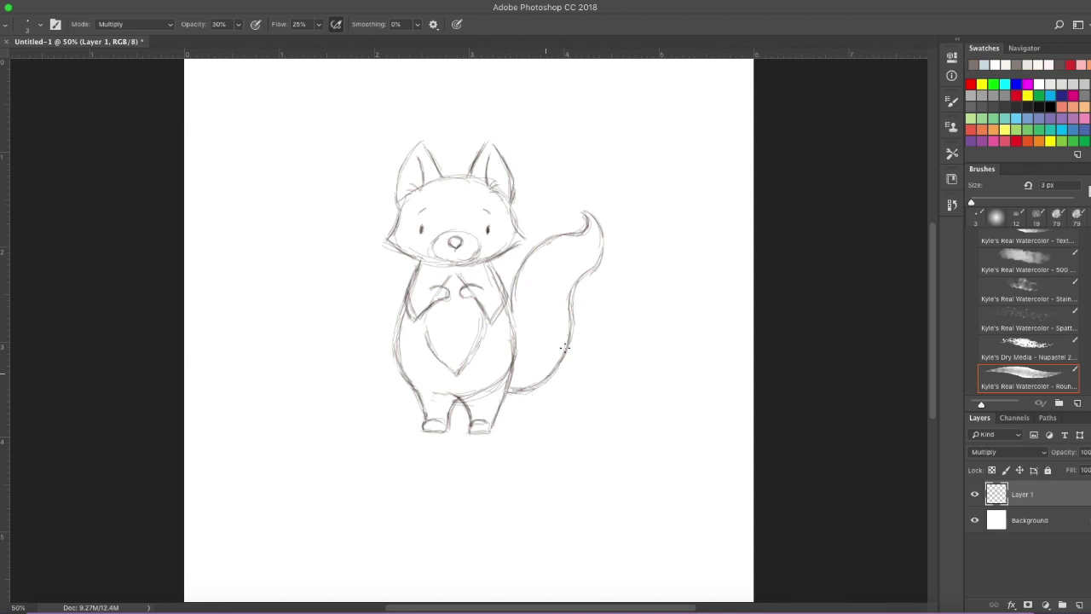
- Reinforce the tail outline and add short fur strokes marking off the tail tip
mouse_move(571, 295)
left_mouse_down()
mouse_move(599, 251)
mouse_move(587, 213)
mouse_move(580, 230)
mouse_move(537, 248)
mouse_move(510, 296)
left_mouse_up()
mouse_move(597, 274)
left_mouse_down()
mouse_move(571, 312)
mouse_move(567, 350)
mouse_move(537, 381)
left_mouse_up()
mouse_move(567, 240)
left_mouse_down()
mouse_move(580, 274)
mouse_move(553, 238)
mouse_move(568, 245)
left_mouse_up()
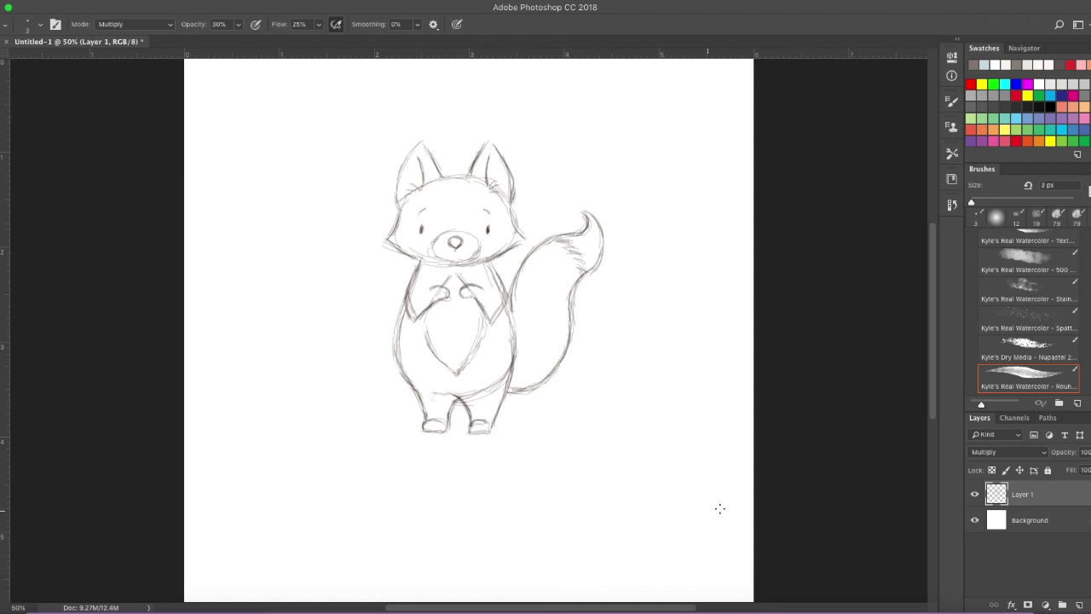
- Add a new layer above the sketch with Multiply blending and set the brush opacity to 70%
left_click(1061, 605)
left_click(1010, 451)
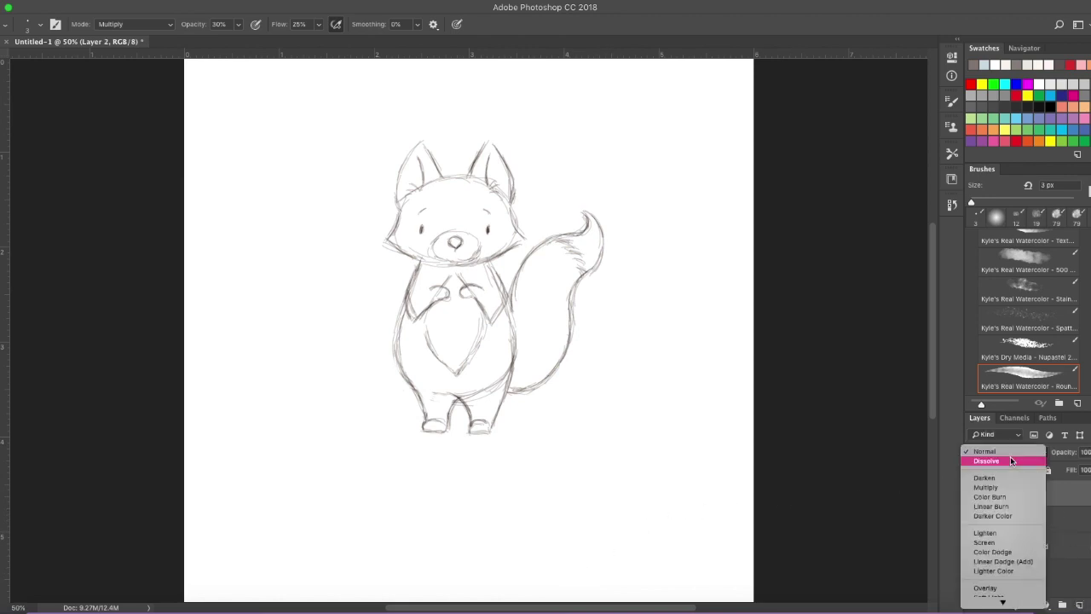
left_click(1027, 488)
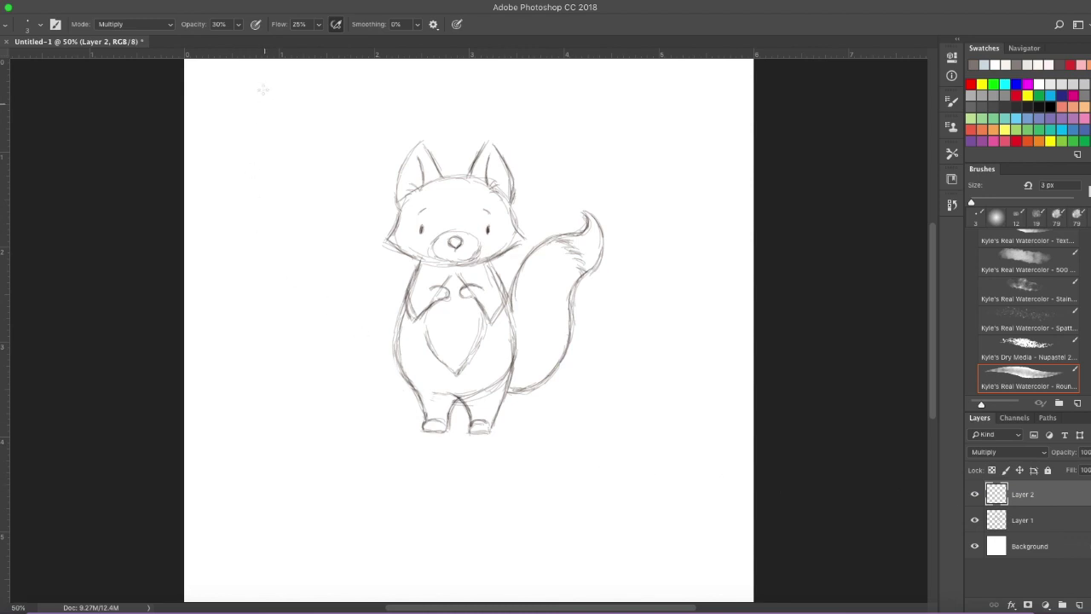
left_click(237, 24)
left_click_drag(236, 41, 263, 41)
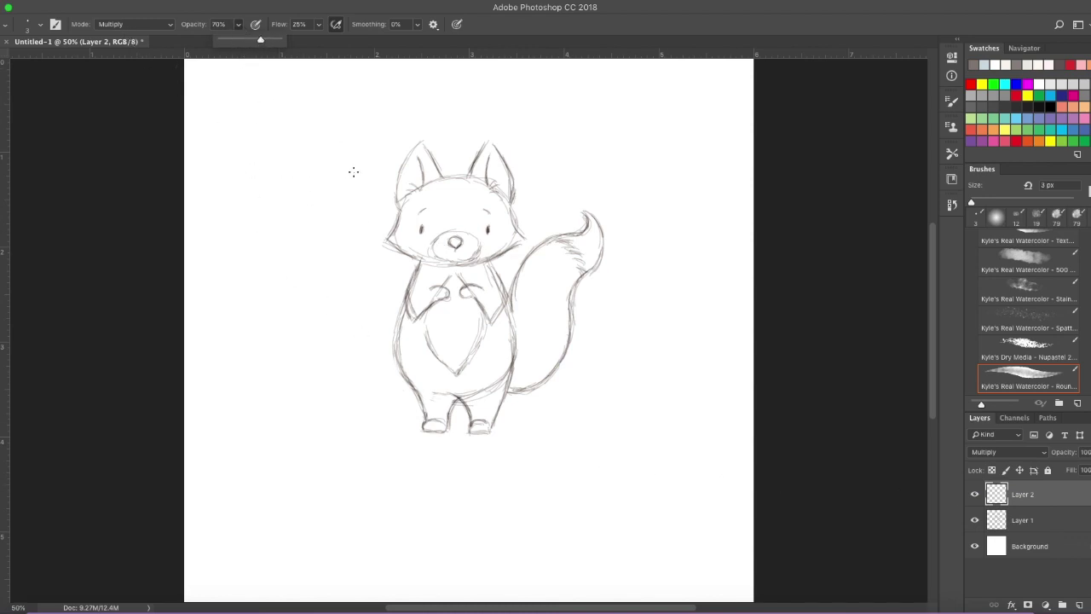
- Trace both ear outlines, the top of the head and the left inner-ear line with short, dark fur strokes on the new layer
key("super+equal")
key("super+equal")
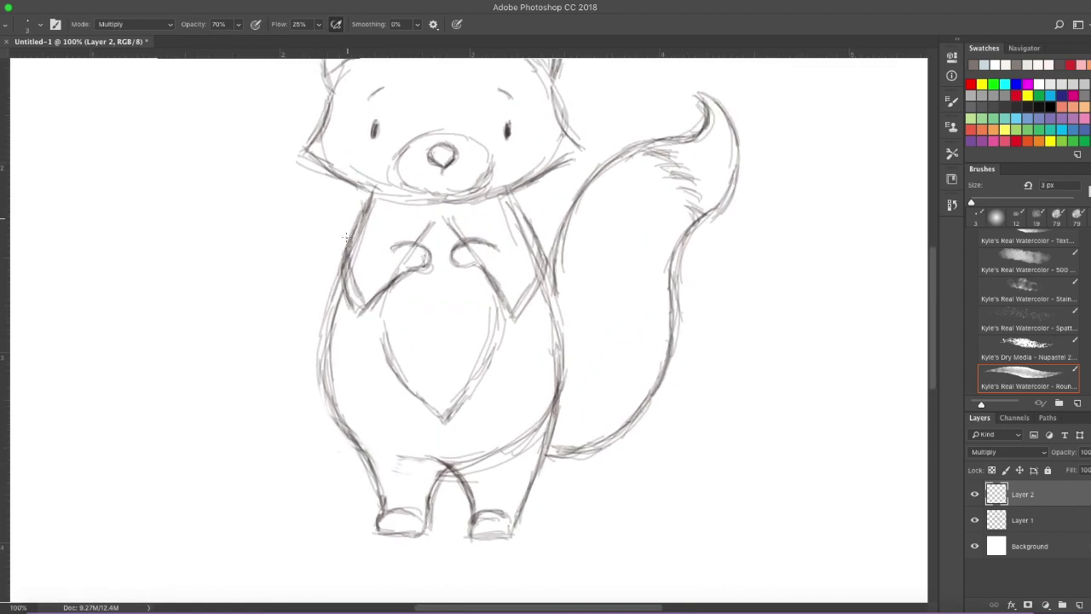
scroll(346, 237, "up", 5)
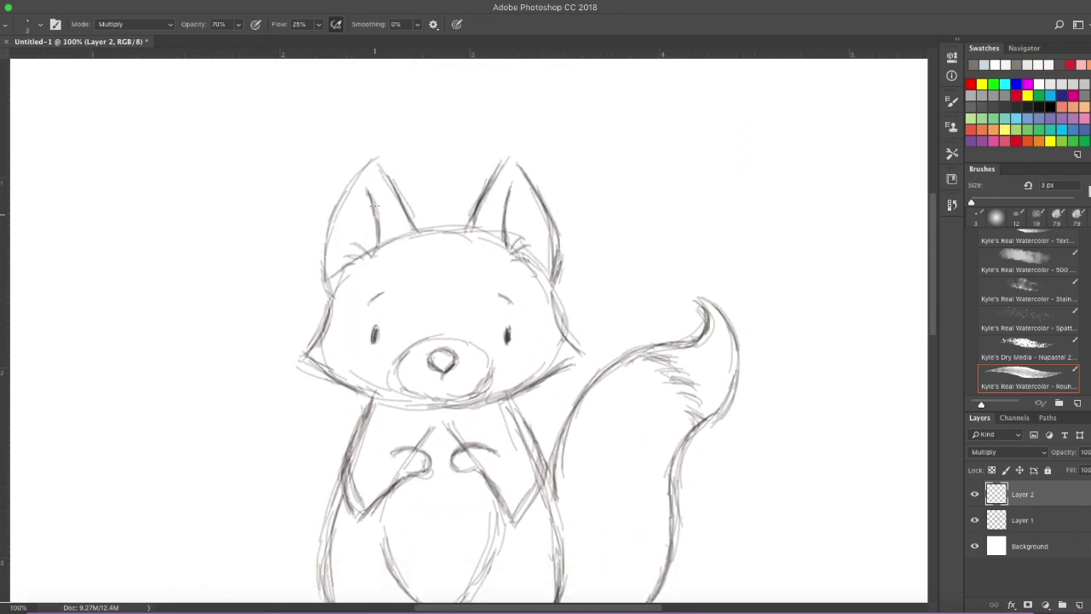
left_click_drag(377, 161, 417, 232)
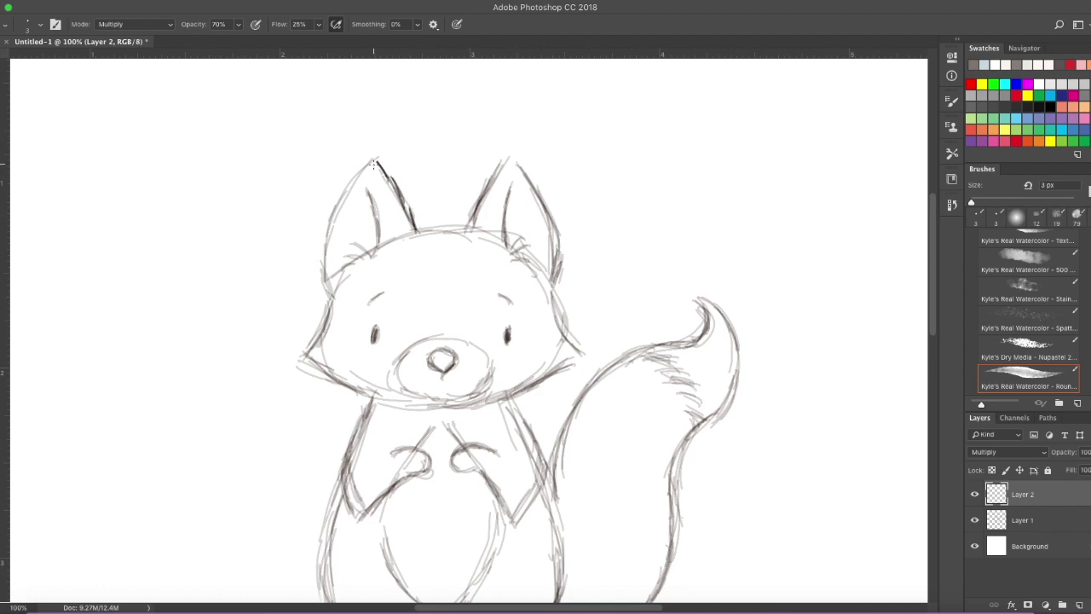
mouse_move(366, 166)
left_mouse_down()
mouse_move(325, 242)
mouse_move(323, 271)
mouse_move(326, 304)
left_mouse_up()
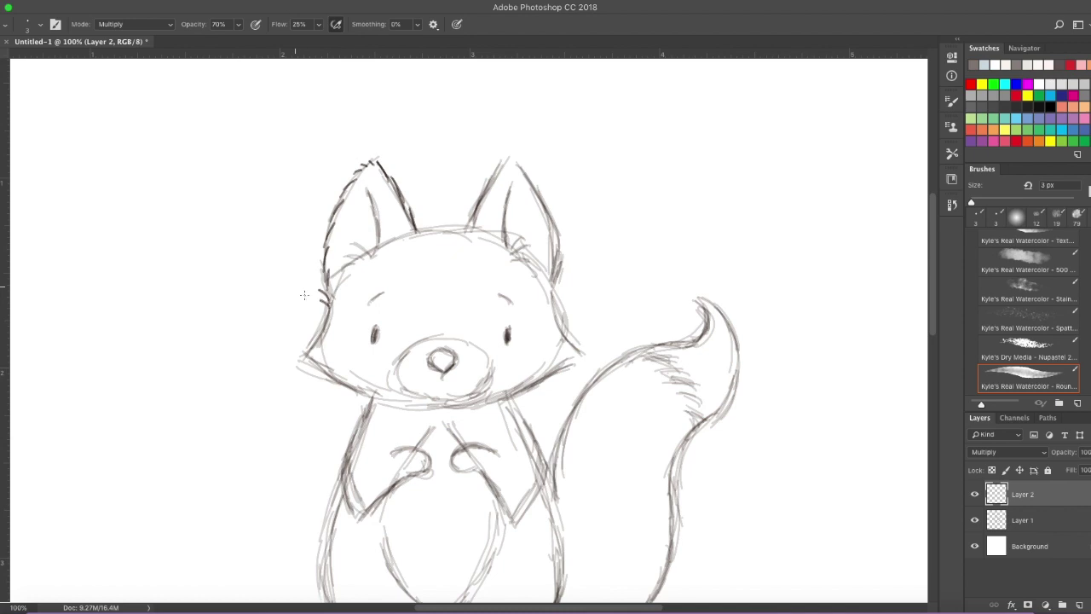
mouse_move(473, 224)
left_mouse_down()
mouse_move(493, 176)
mouse_move(521, 162)
mouse_move(549, 207)
mouse_move(554, 302)
left_mouse_up()
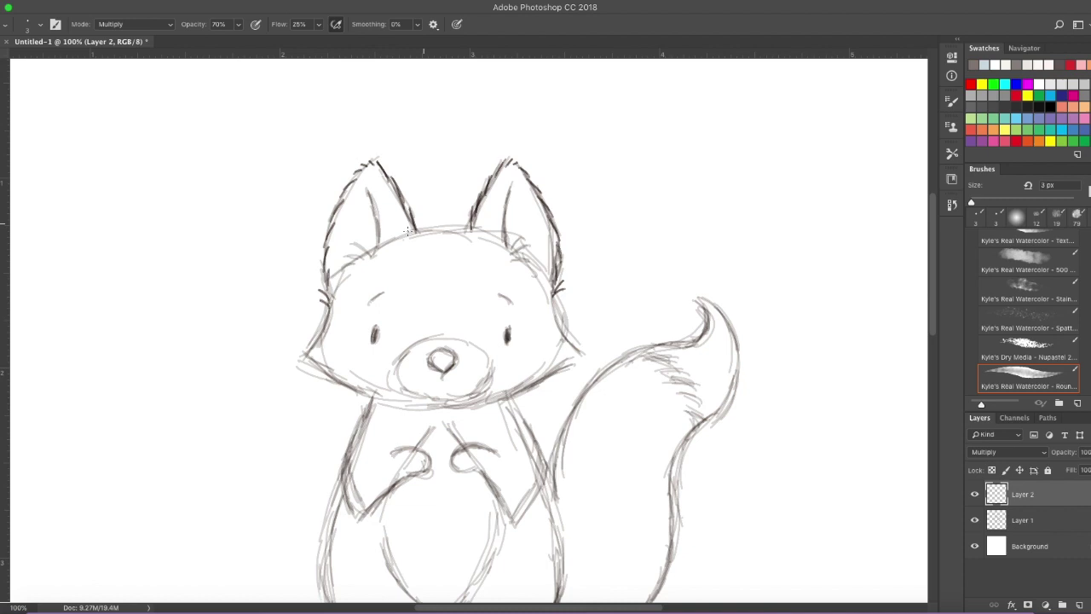
mouse_move(409, 239)
left_mouse_down()
mouse_move(433, 220)
mouse_move(471, 234)
mouse_move(445, 220)
left_mouse_up()
left_click_drag(367, 192, 379, 254)
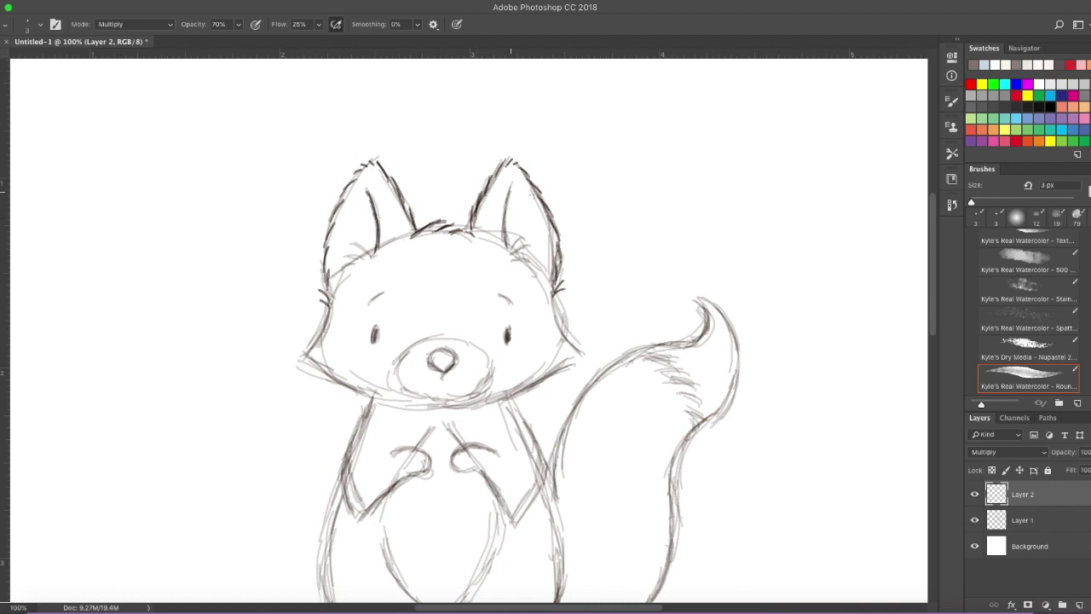
- Trace the right ear's inner line and add short dark fur strokes at the inner base of both ears
left_click_drag(511, 185, 505, 248)
mouse_move(354, 245)
left_mouse_down()
mouse_move(370, 257)
mouse_move(341, 266)
mouse_move(352, 265)
left_mouse_up()
left_click_drag(510, 244, 534, 261)
left_click_drag(527, 263, 541, 271)
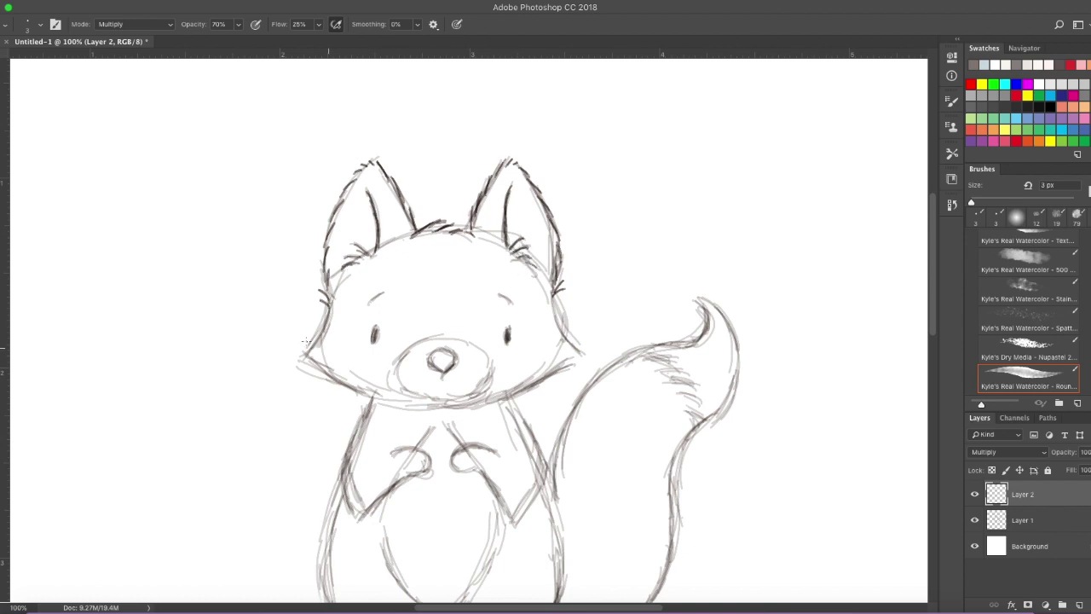
- Trace both pointed cheeks and the jawline with short fur strokes, and add the fur marking lines across each cheek toward the muzzle
mouse_move(329, 306)
left_mouse_down()
mouse_move(300, 365)
mouse_move(374, 401)
mouse_move(365, 409)
left_mouse_up()
mouse_move(558, 295)
left_mouse_down()
mouse_move(551, 309)
mouse_move(583, 360)
mouse_move(505, 400)
left_mouse_up()
left_click_drag(367, 395, 386, 404)
left_click_drag(502, 397, 491, 401)
left_click_drag(388, 400, 401, 408)
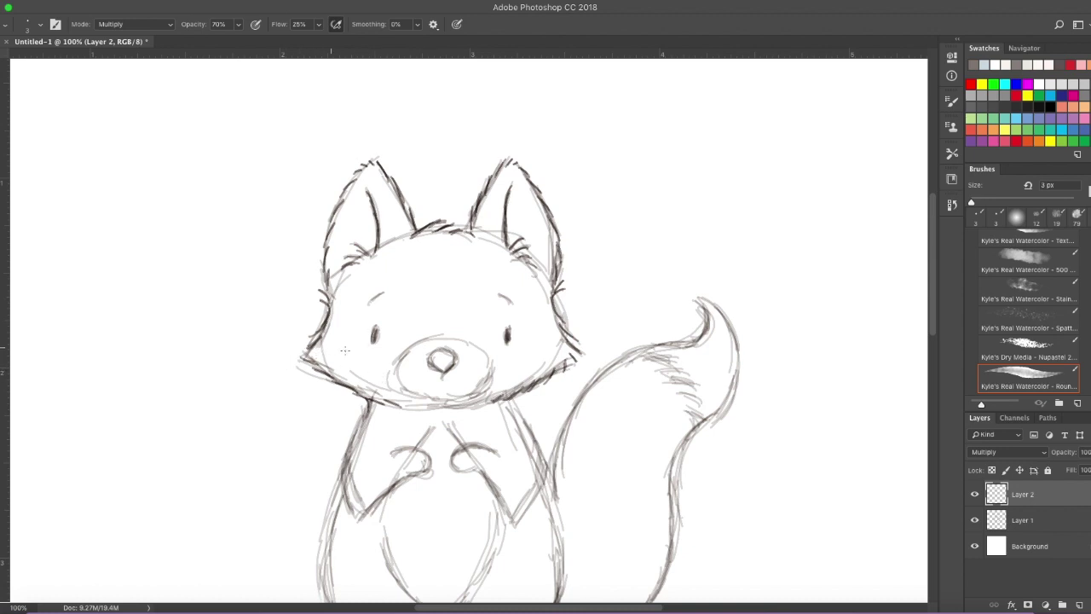
left_click_drag(315, 356, 398, 379)
left_click_drag(493, 373, 580, 348)
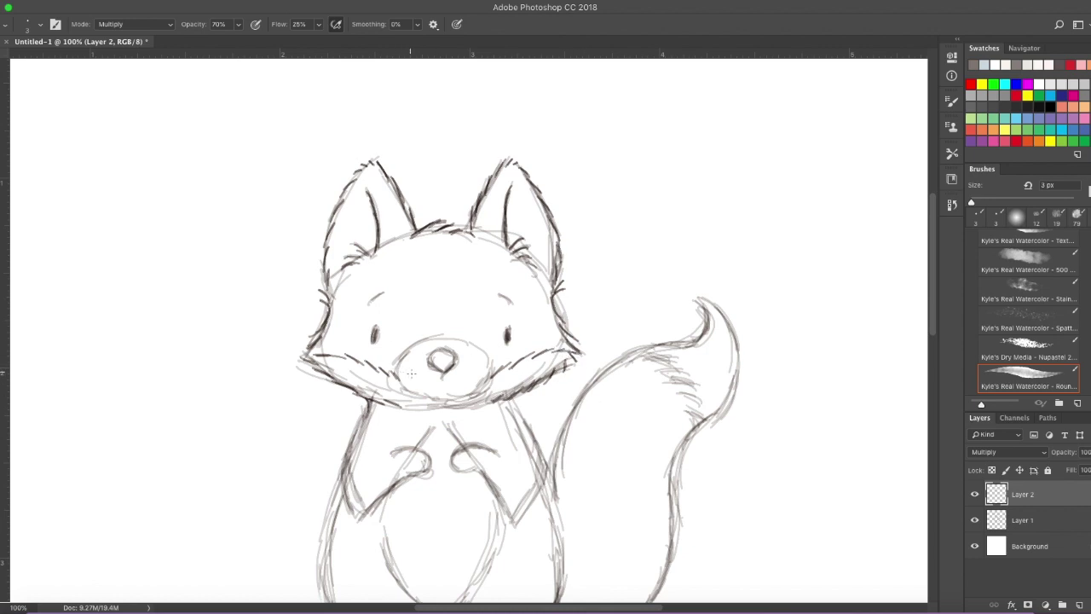
- Darken and fill the nose, outline the muzzle with short fur strokes, and draw a small smiling mouth below the nose
mouse_move(409, 366)
left_mouse_down()
mouse_move(397, 378)
mouse_move(427, 360)
left_mouse_up()
mouse_move(470, 354)
left_mouse_down()
mouse_move(488, 368)
mouse_move(427, 354)
mouse_move(452, 352)
mouse_move(436, 370)
mouse_move(456, 350)
left_mouse_up()
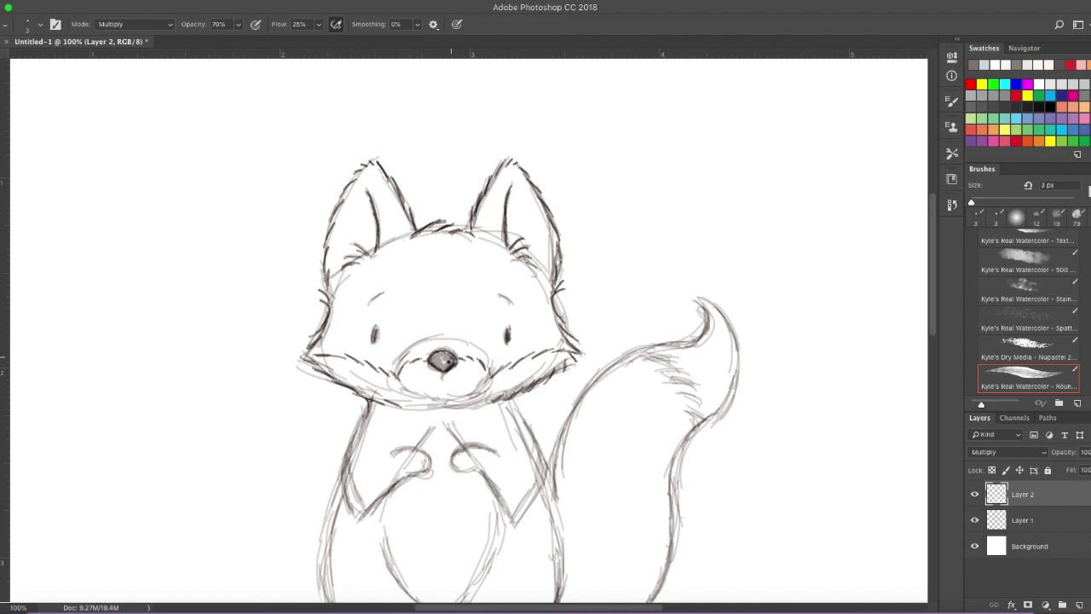
left_click_drag(433, 363, 438, 356)
mouse_move(438, 364)
left_mouse_down()
mouse_move(426, 367)
mouse_move(442, 376)
left_mouse_up()
mouse_move(419, 340)
left_mouse_down()
mouse_move(454, 335)
mouse_move(490, 364)
left_mouse_up()
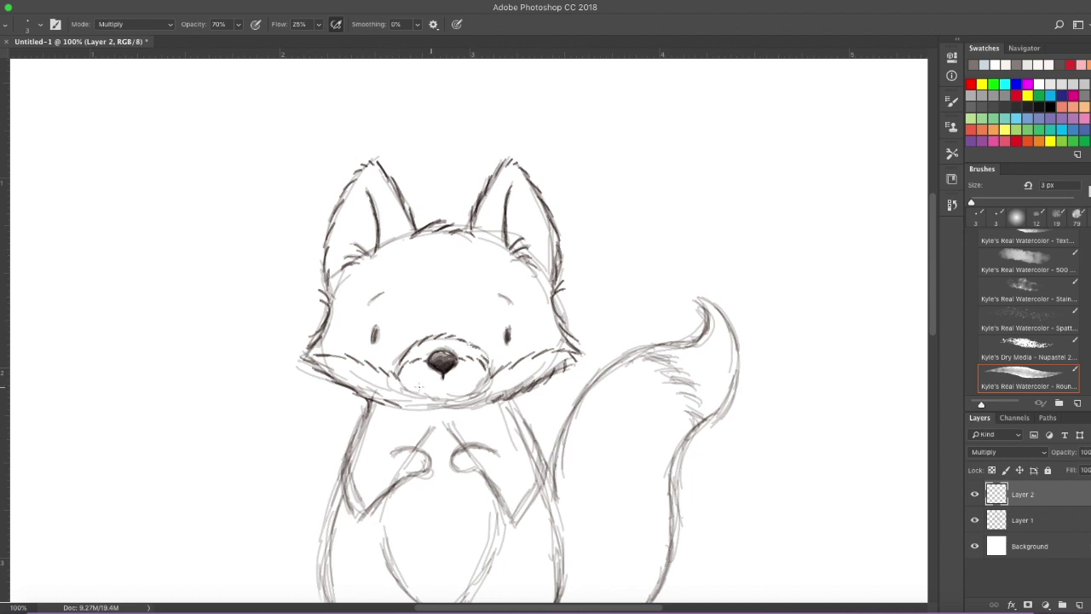
mouse_move(400, 381)
left_mouse_down()
mouse_move(439, 406)
mouse_move(487, 385)
left_mouse_up()
left_click_drag(445, 386, 454, 378)
left_click_drag(456, 378, 453, 384)
- Fill in both oval eyes and darken the two short eyebrows above them
left_click_drag(374, 332, 378, 339)
left_click_drag(506, 334, 510, 336)
left_click_drag(371, 299, 391, 291)
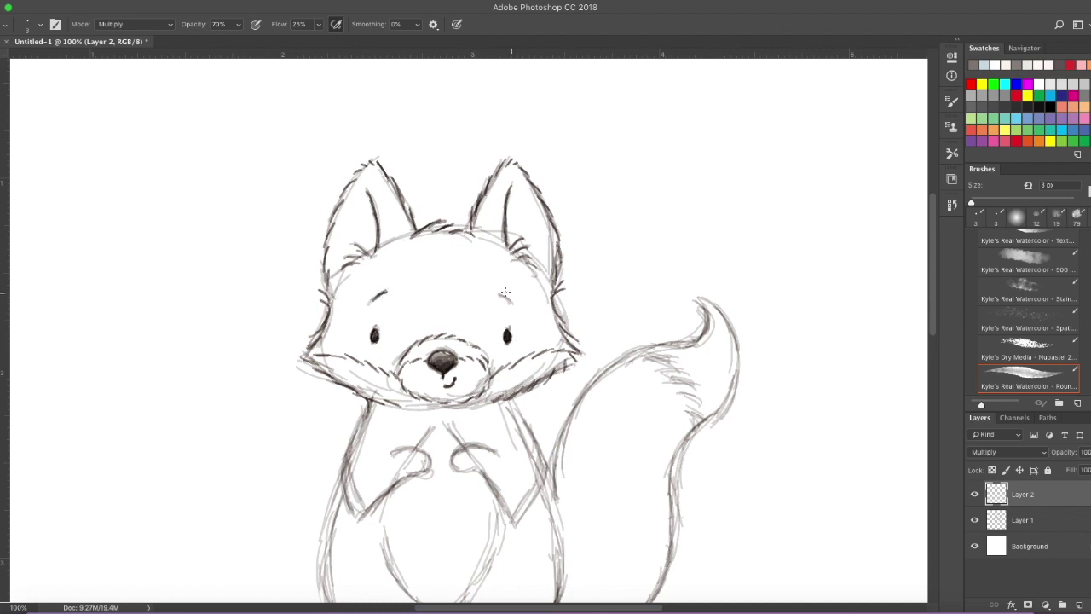
left_click_drag(491, 295, 510, 306)
left_click_drag(371, 302, 390, 291)
left_click_drag(491, 292, 502, 298)
- Trace both arms with dark fur strokes down to the pointed elbows and outline the two paws on the chest
scroll(458, 435, "down", 3)
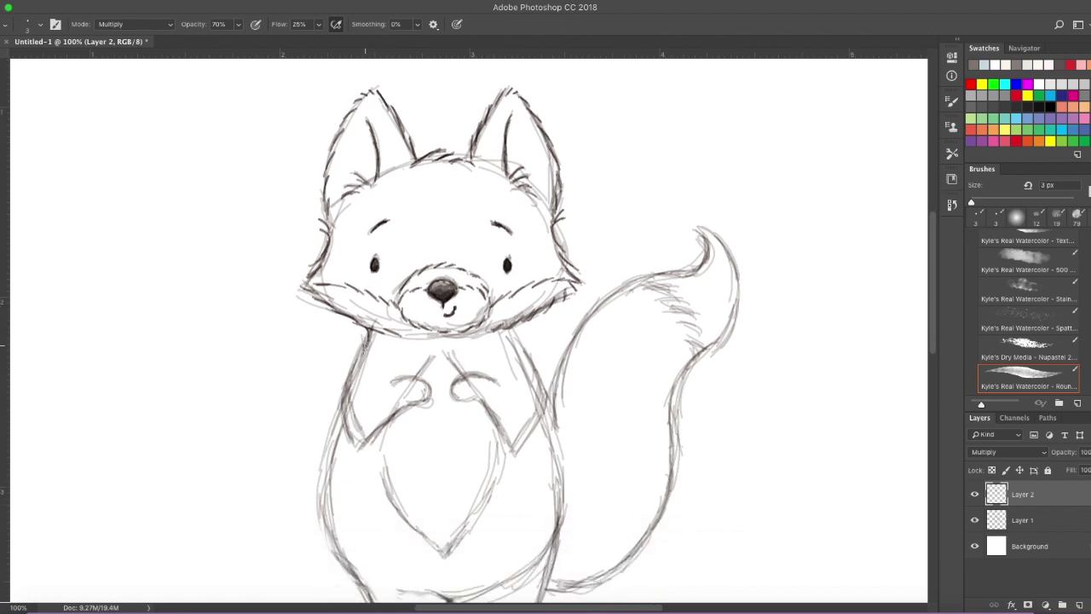
mouse_move(365, 348)
left_mouse_down()
mouse_move(347, 426)
mouse_move(342, 409)
mouse_move(357, 452)
mouse_move(411, 404)
left_mouse_up()
mouse_move(520, 331)
left_mouse_down()
mouse_move(544, 402)
mouse_move(514, 457)
left_mouse_up()
left_click_drag(483, 406, 514, 457)
mouse_move(404, 380)
left_mouse_down()
mouse_move(394, 381)
mouse_move(425, 376)
mouse_move(421, 397)
mouse_move(478, 402)
mouse_move(479, 372)
mouse_move(493, 384)
left_mouse_up()
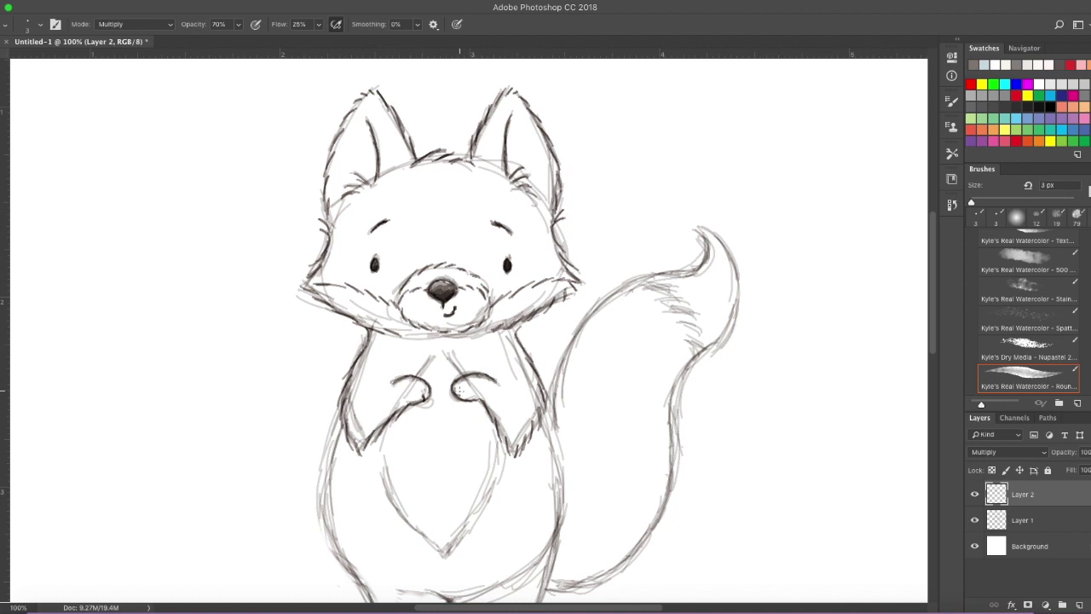
left_click_drag(457, 387, 467, 400)
- Add the chest fur between the paws and trace both outer sides of the body down to the feet with fur strokes
scroll(443, 377, "down", 5)
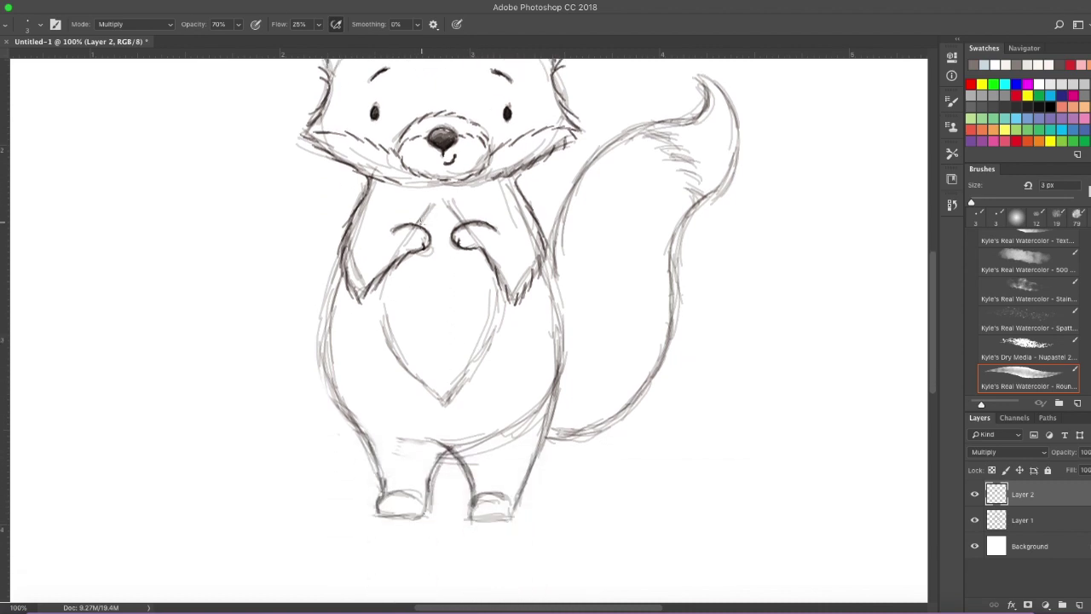
mouse_move(424, 215)
left_mouse_down()
mouse_move(449, 201)
mouse_move(453, 216)
left_mouse_up()
mouse_move(340, 271)
left_mouse_down()
mouse_move(329, 378)
mouse_move(336, 392)
mouse_move(337, 370)
mouse_move(385, 473)
left_mouse_up()
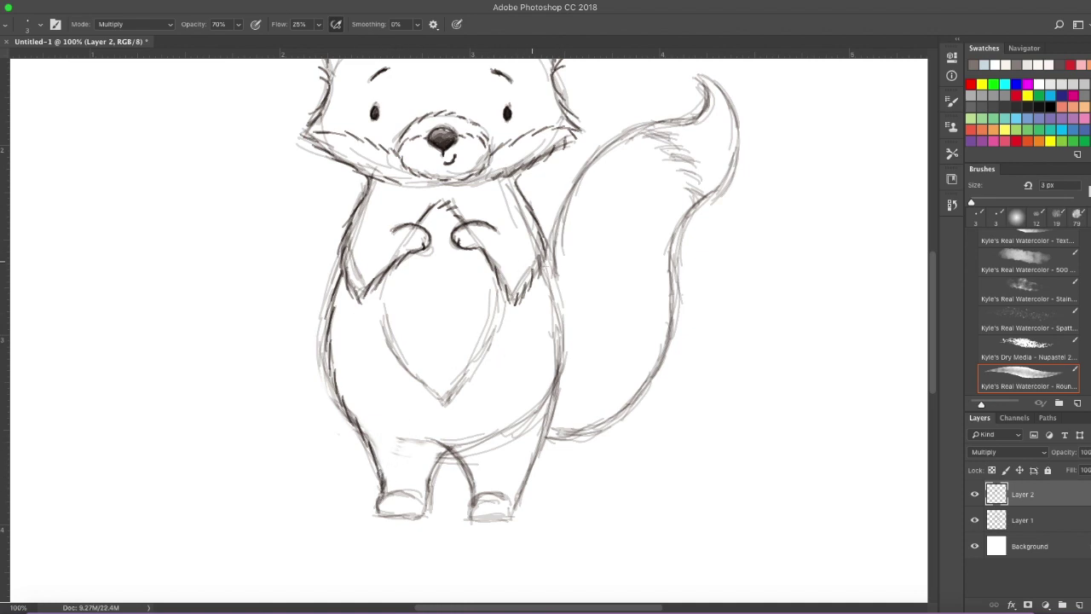
mouse_move(544, 275)
left_mouse_down()
mouse_move(559, 298)
mouse_move(563, 386)
mouse_move(514, 503)
left_mouse_up()
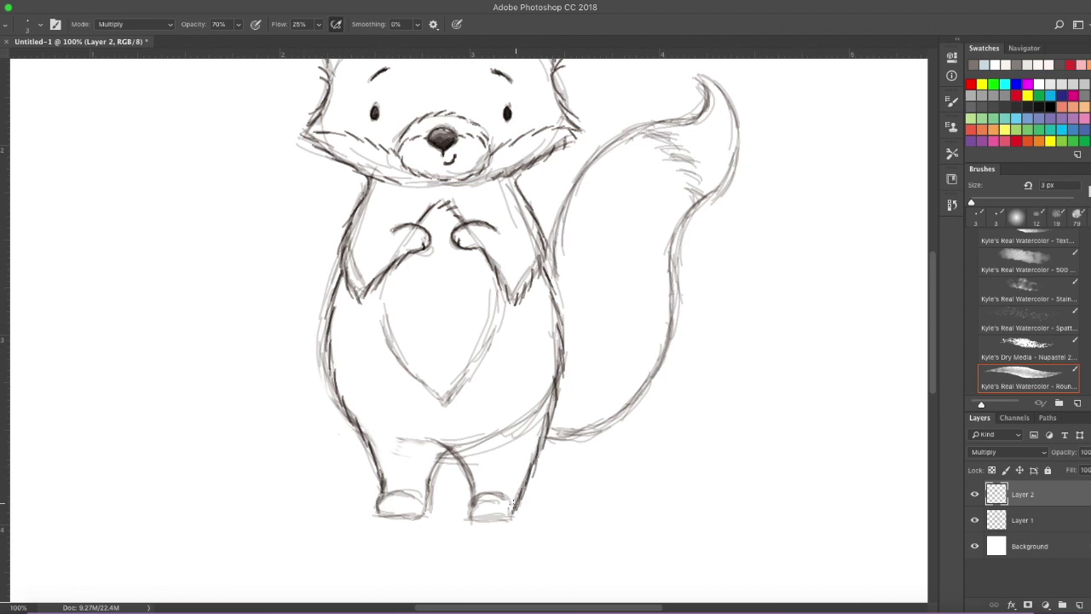
- Trace the inner legs and both feet with small toe marks, and outline the pointed belly patch with fur strokes
mouse_move(379, 496)
left_mouse_down()
mouse_move(382, 513)
mouse_move(419, 516)
mouse_move(449, 450)
left_mouse_up()
mouse_move(385, 494)
left_mouse_down()
mouse_move(414, 496)
mouse_move(387, 494)
left_mouse_up()
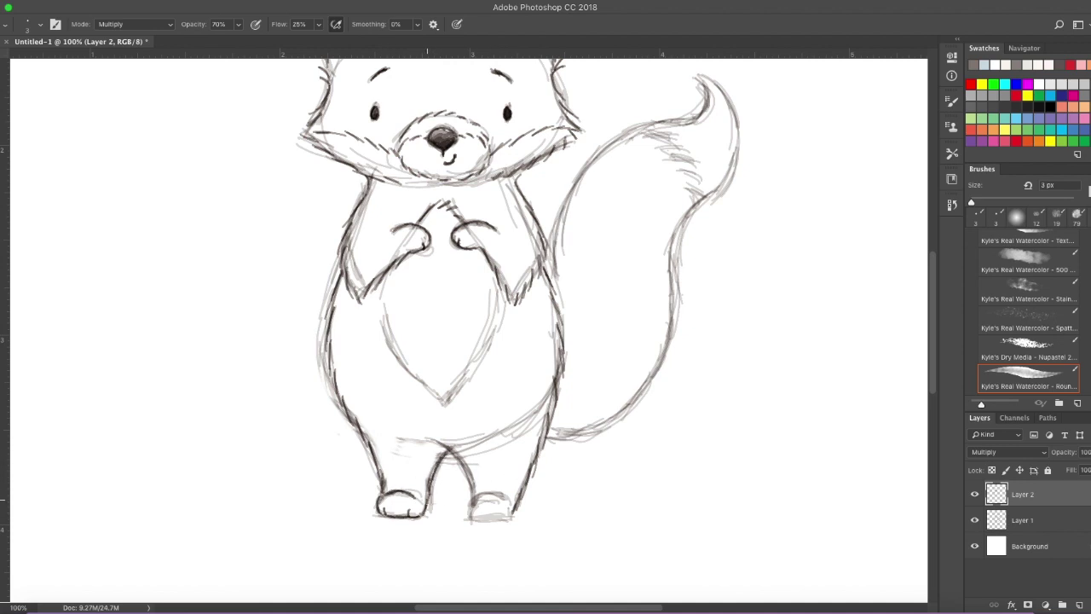
mouse_move(436, 445)
left_mouse_down()
mouse_move(482, 513)
mouse_move(468, 515)
mouse_move(508, 519)
mouse_move(514, 497)
mouse_move(500, 512)
mouse_move(484, 494)
mouse_move(510, 503)
mouse_move(492, 492)
left_mouse_up()
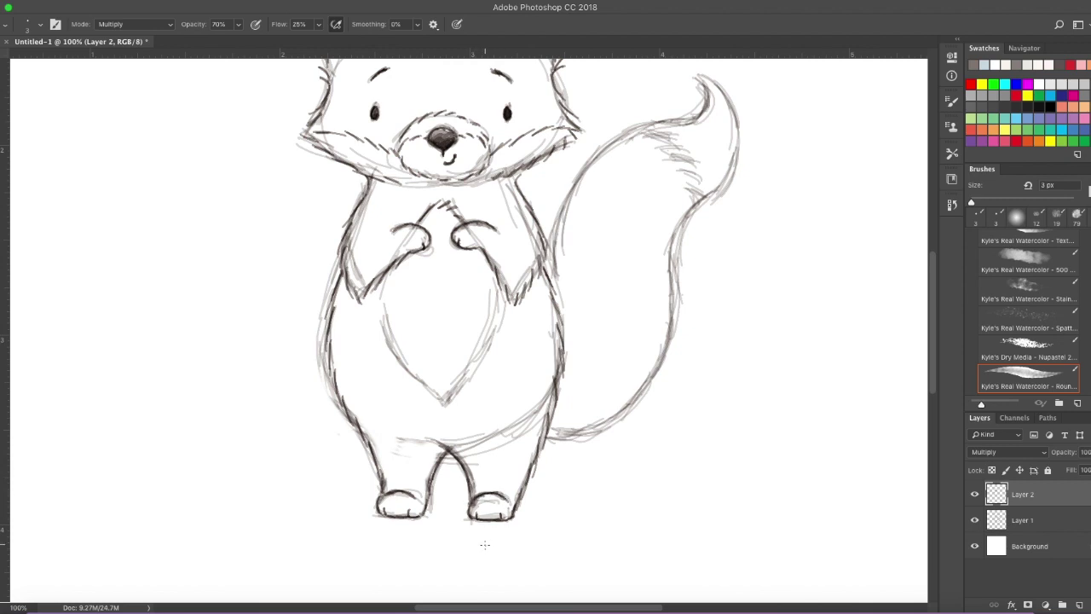
mouse_move(385, 275)
left_mouse_down()
mouse_move(382, 330)
mouse_move(444, 409)
mouse_move(491, 349)
mouse_move(504, 282)
left_mouse_up()
- Trace the whole tail outline with dark fur strokes and add the jagged fur line separating the tail tip
scroll(515, 380, "right", 3)
scroll(515, 380, "up", 3)
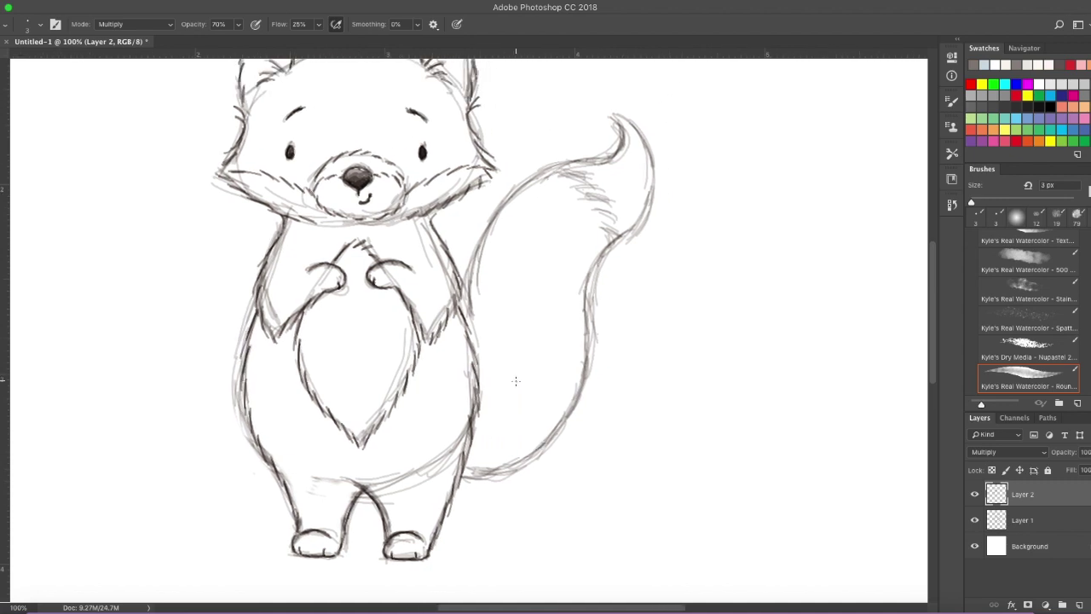
mouse_move(475, 339)
left_mouse_down()
mouse_move(469, 305)
mouse_move(488, 253)
mouse_move(569, 200)
mouse_move(560, 201)
mouse_move(600, 196)
mouse_move(618, 174)
mouse_move(624, 182)
mouse_move(611, 151)
mouse_move(635, 171)
mouse_move(632, 158)
mouse_move(655, 210)
mouse_move(644, 243)
mouse_move(654, 231)
mouse_move(638, 271)
mouse_move(598, 285)
mouse_move(586, 419)
mouse_move(564, 454)
left_mouse_up()
mouse_move(478, 512)
left_mouse_down()
mouse_move(466, 513)
mouse_move(524, 503)
mouse_move(570, 449)
mouse_move(559, 461)
left_mouse_up()
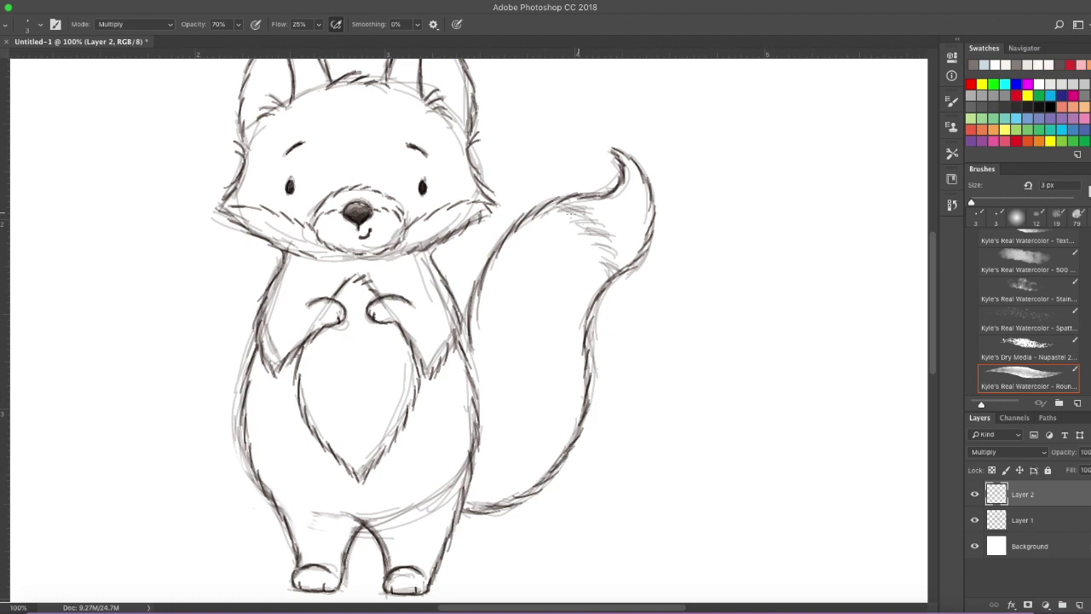
mouse_move(560, 207)
left_mouse_down()
mouse_move(591, 214)
mouse_move(612, 242)
mouse_move(611, 270)
left_mouse_up()
- Erase the stray rough-sketch lines around the forehead and left cheek on Layer 1 with a 19 px soft round eraser
key("ctrl+minus")
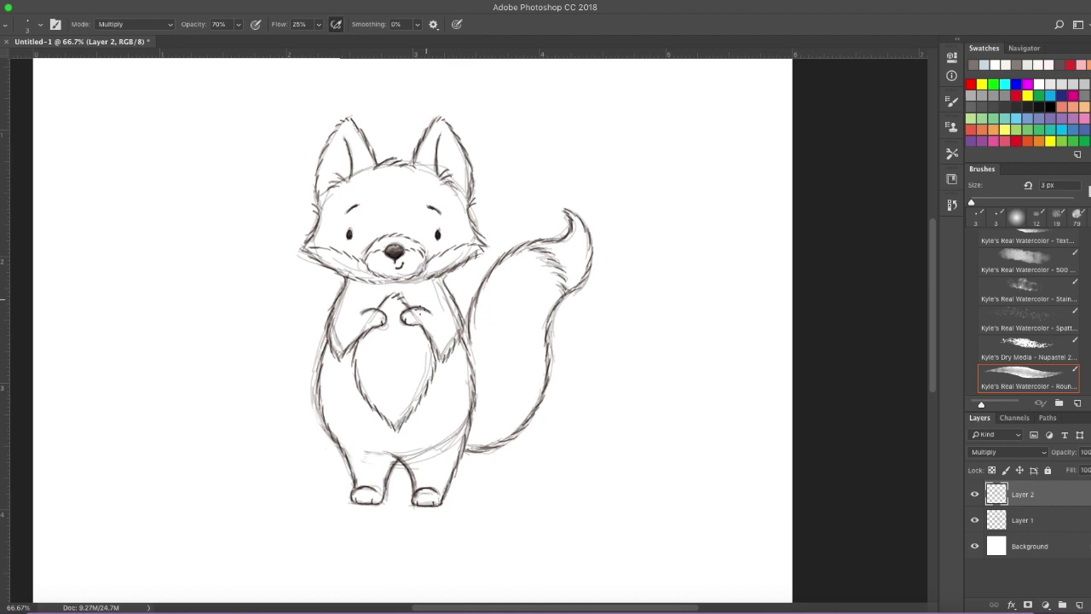
key("ctrl+minus")
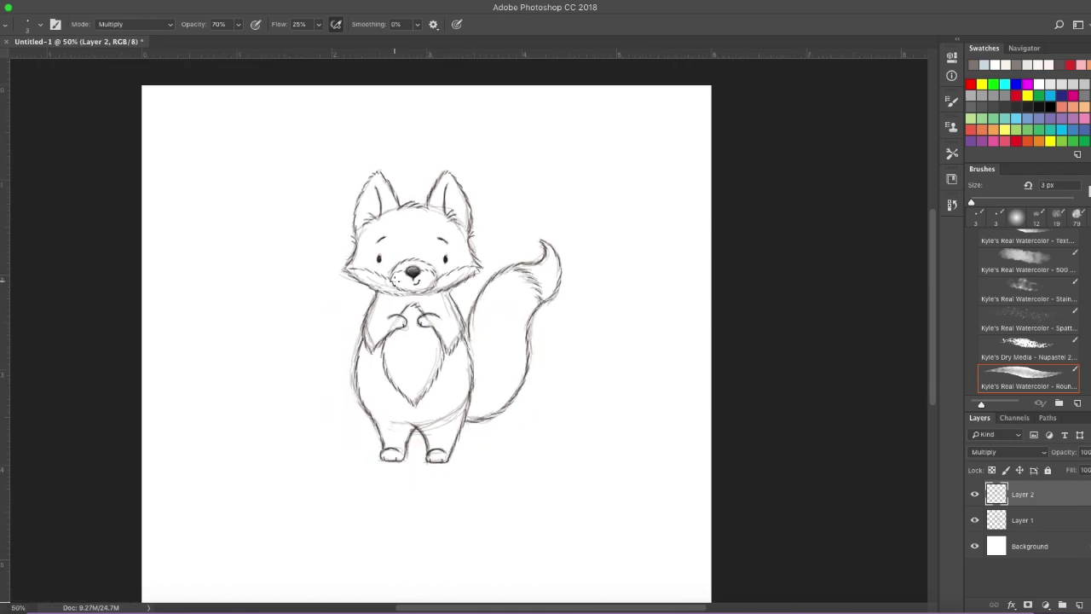
scroll(463, 284, "left", 3)
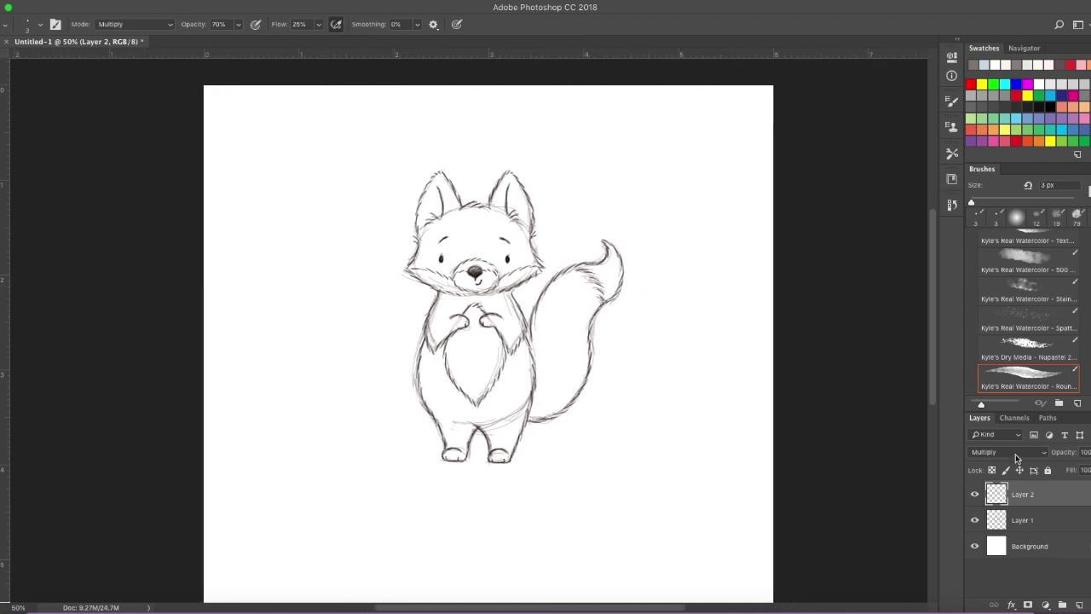
left_click(1027, 520)
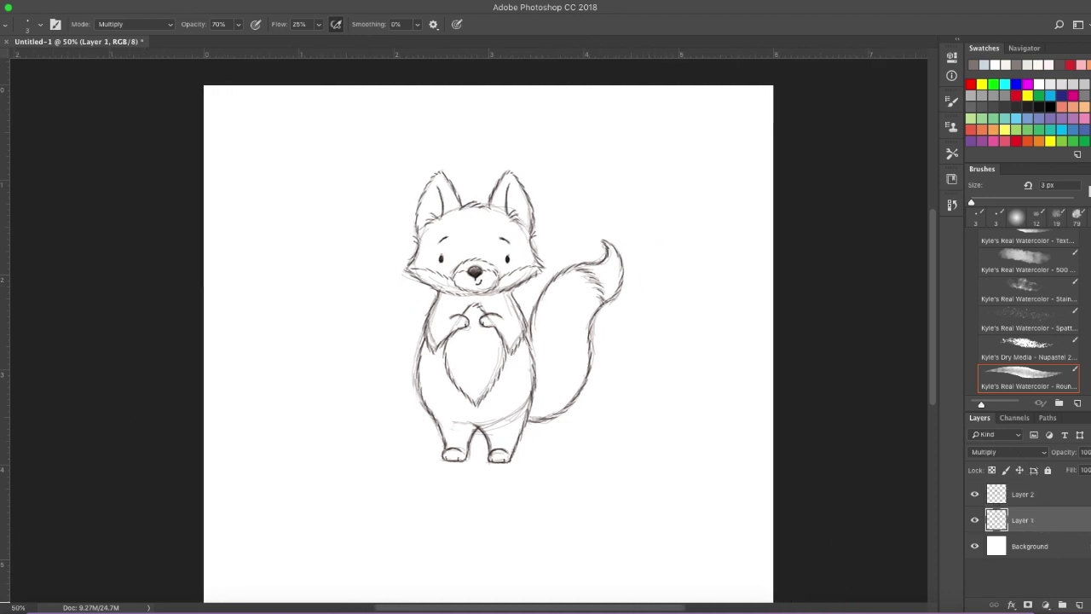
key("e")
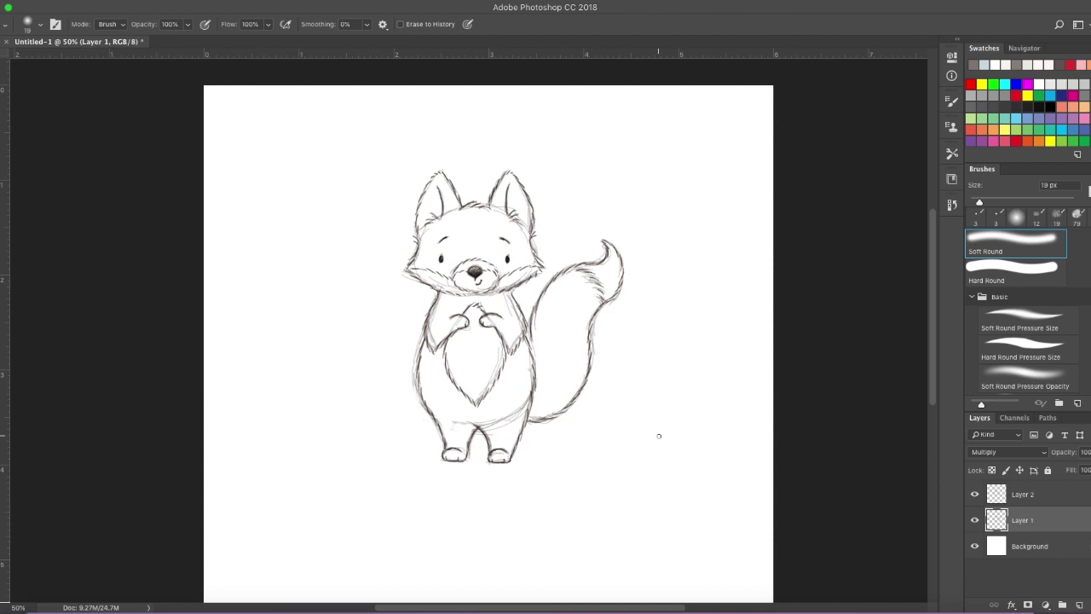
key("super+plus")
scroll(659, 436, "up", 3)
scroll(659, 436, "right", 2)
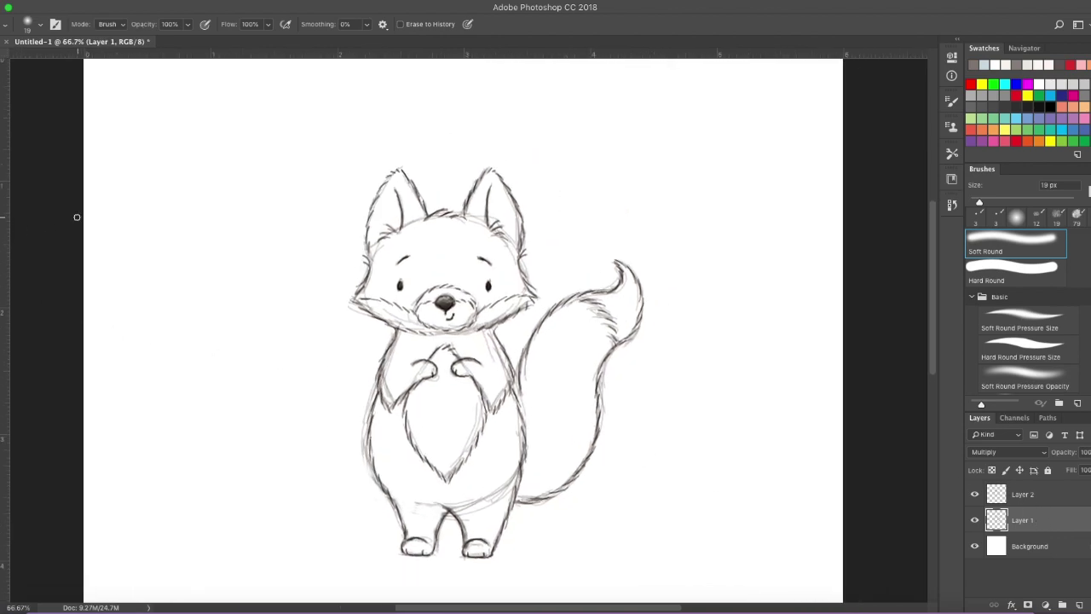
left_click_drag(406, 225, 422, 215)
mouse_move(369, 249)
left_mouse_down()
mouse_move(378, 255)
mouse_move(352, 297)
mouse_move(361, 313)
mouse_move(418, 319)
left_mouse_up()
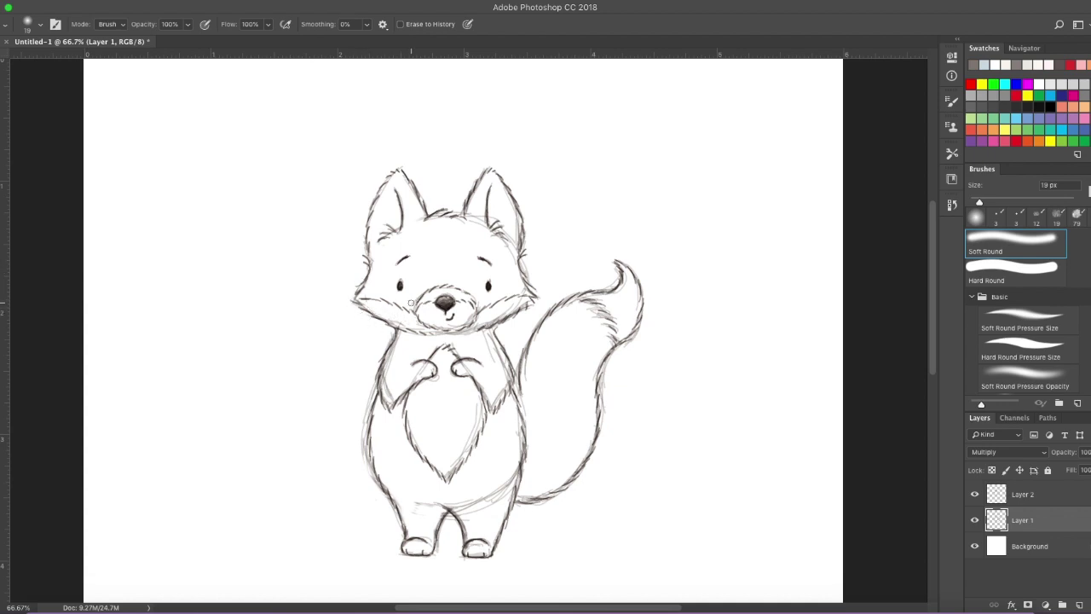
mouse_move(470, 221)
left_mouse_down()
mouse_move(483, 209)
mouse_move(509, 231)
mouse_move(508, 196)
mouse_move(511, 216)
mouse_move(462, 224)
left_mouse_up()
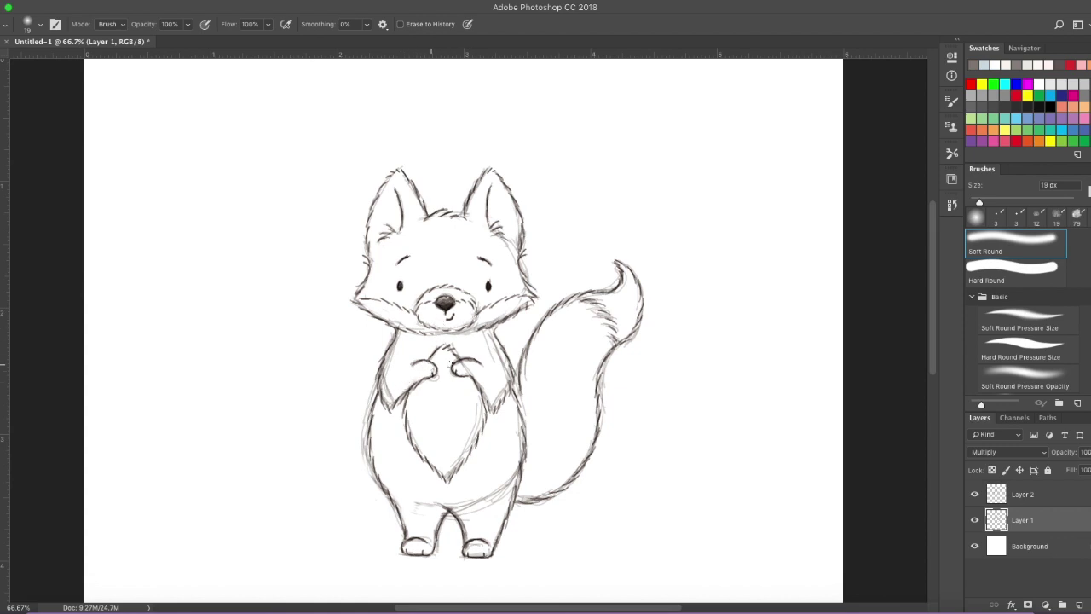
left_click(474, 371)
left_click(477, 374)
left_click(475, 378)
key("ctrl+alt+z")
key("ctrl+alt+z")
key("ctrl+alt+z")
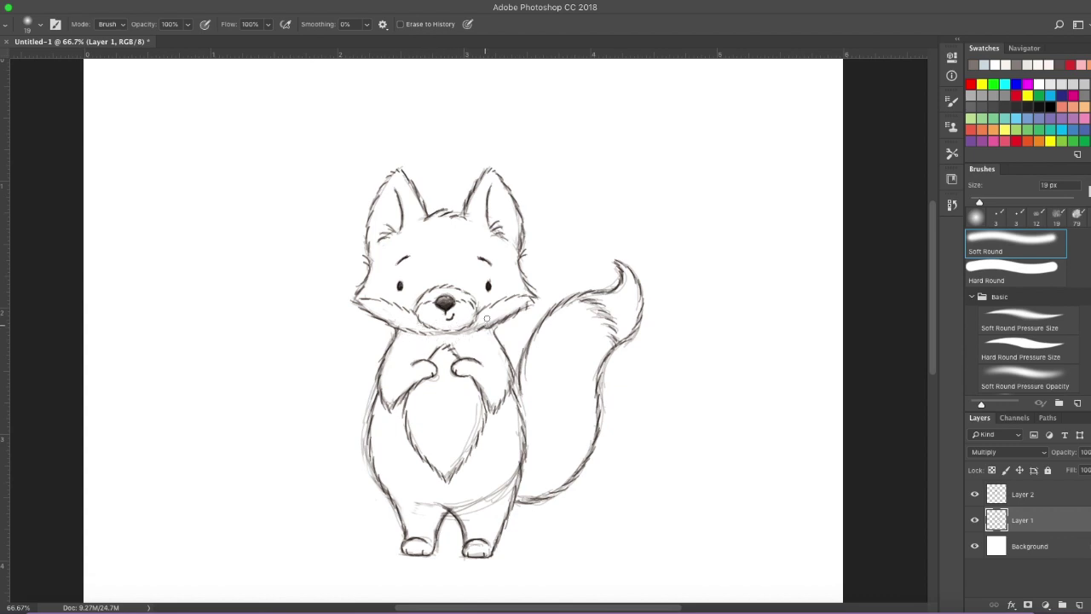
- Erase the leftover sketch lines along the body sides, belly patch, lower torso, tail and right ear on Layer 1
mouse_move(377, 375)
left_mouse_down()
mouse_move(363, 469)
mouse_move(382, 492)
left_mouse_up()
left_click_drag(361, 446, 389, 508)
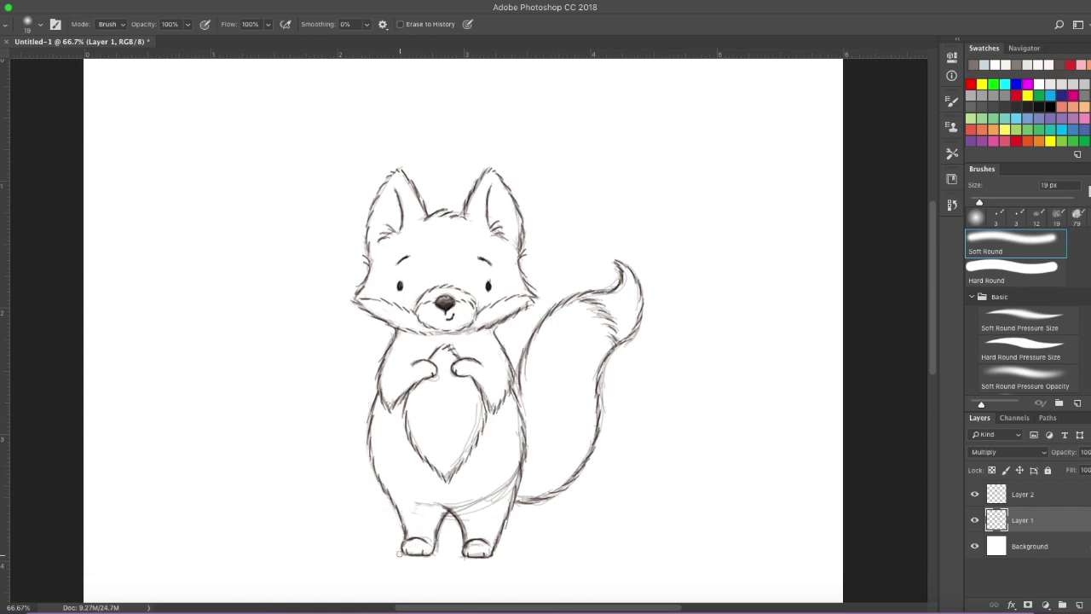
mouse_move(426, 498)
left_mouse_down()
mouse_move(467, 518)
mouse_move(493, 479)
mouse_move(512, 482)
mouse_move(494, 482)
left_mouse_up()
mouse_move(474, 418)
left_mouse_down()
mouse_move(471, 391)
mouse_move(455, 459)
left_mouse_up()
mouse_move(484, 384)
left_mouse_down()
mouse_move(512, 408)
mouse_move(519, 453)
left_mouse_up()
mouse_move(528, 399)
left_mouse_down()
mouse_move(537, 335)
mouse_move(579, 303)
mouse_move(617, 320)
mouse_move(599, 298)
mouse_move(614, 273)
mouse_move(627, 288)
mouse_move(617, 294)
mouse_move(626, 277)
mouse_move(635, 316)
mouse_move(607, 429)
left_mouse_up()
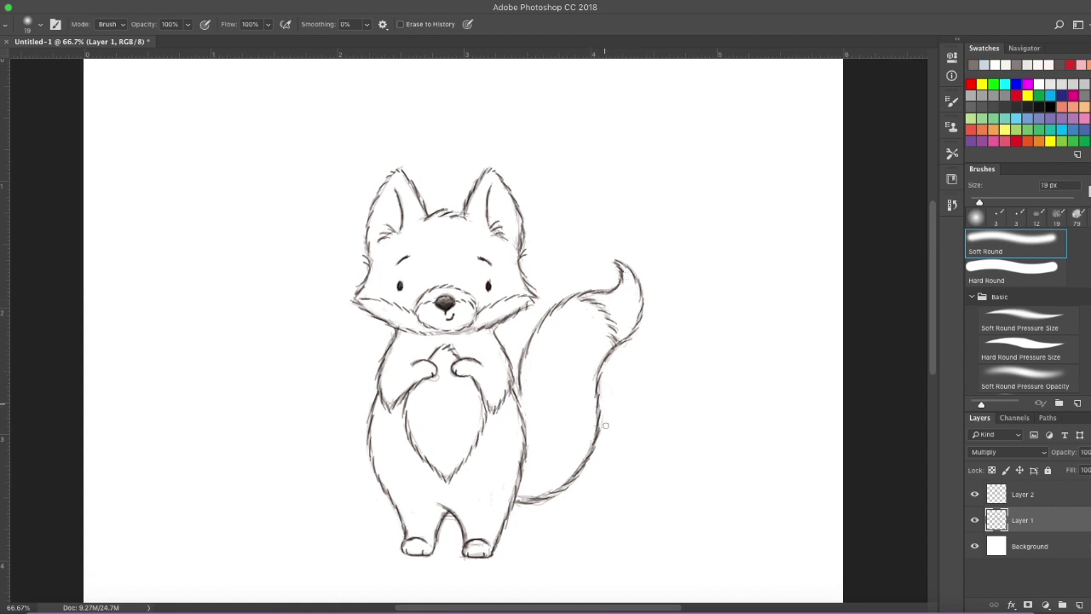
left_click_drag(523, 500, 560, 484)
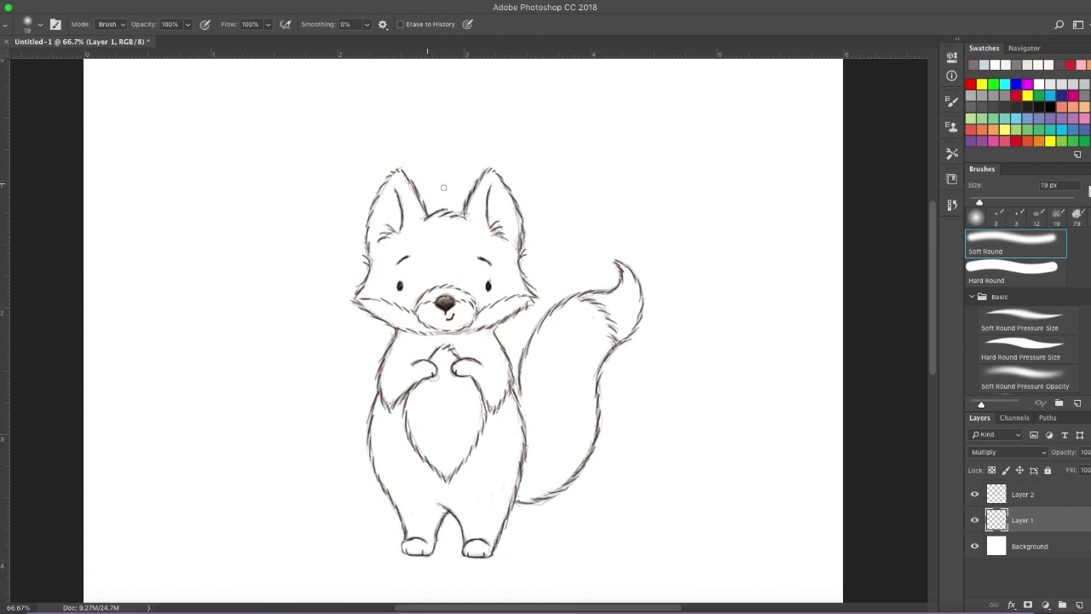
left_click_drag(517, 224, 512, 250)
- Add a new layer directly above the Background, beneath both line layers, and name it color
left_click(1079, 604)
left_click_drag(1037, 529, 1032, 549)
double_click(1026, 543)
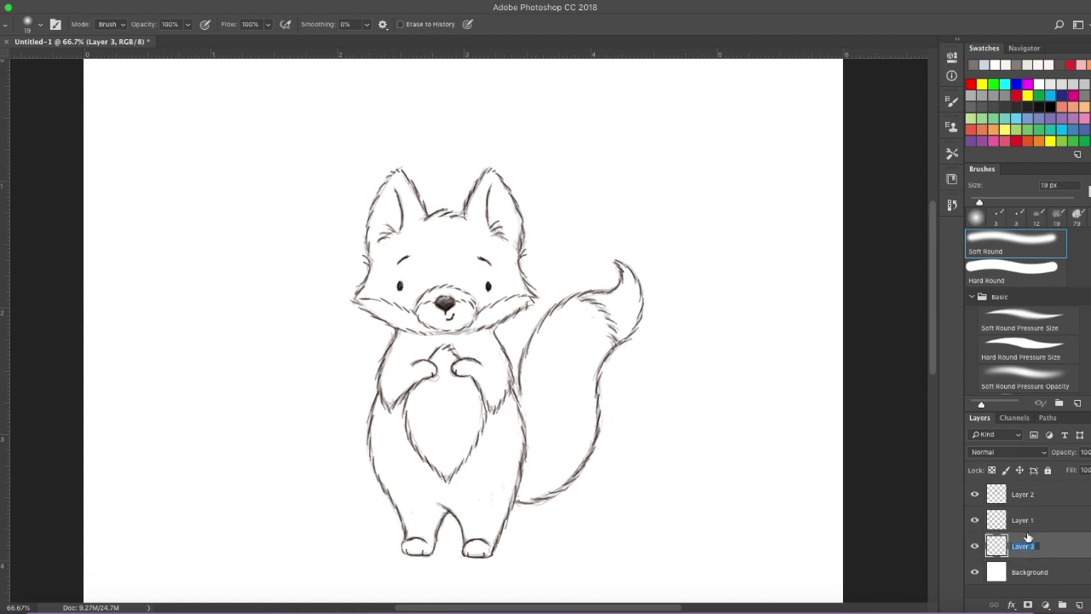
type("color")
key("Return")
- Set the foreground color to warm off-white fff8f4 and the watercolor brush size to 23 px
scroll(464, 404, "down", 3)
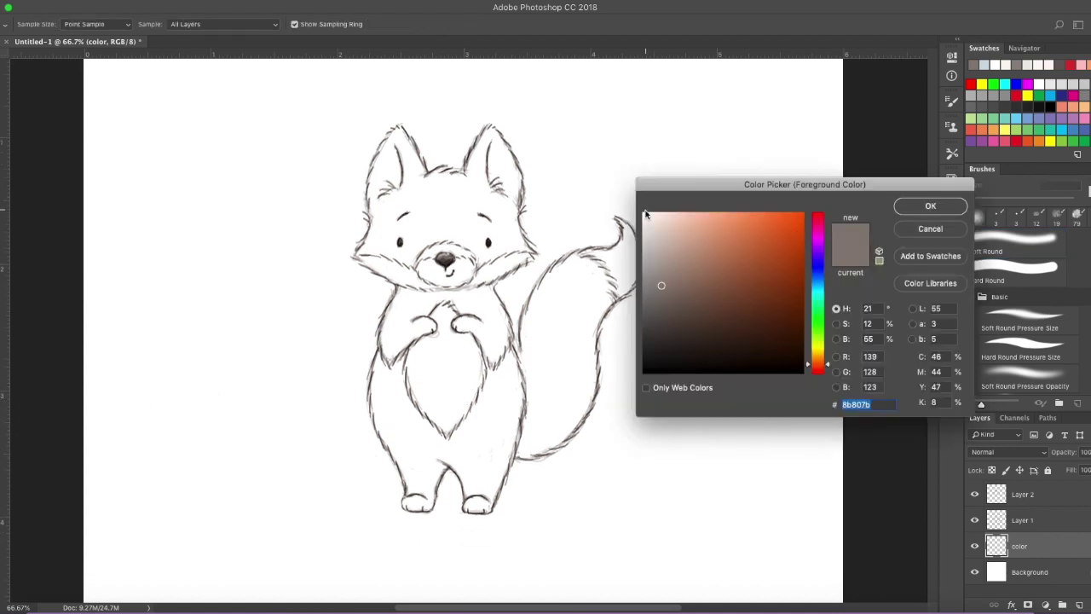
left_click(649, 214)
left_click_drag(649, 214, 650, 209)
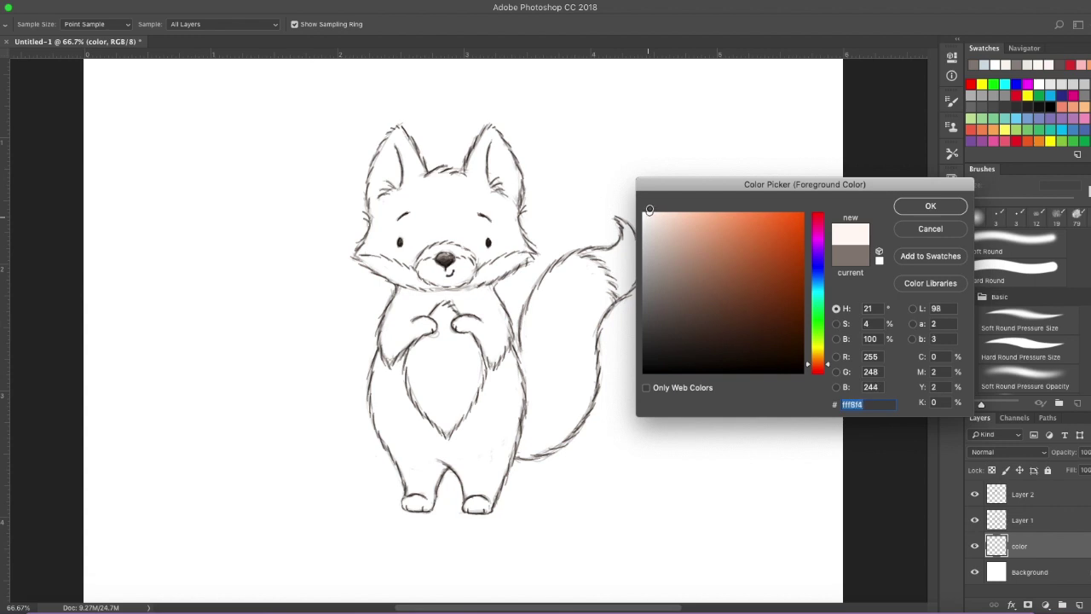
left_click(931, 207)
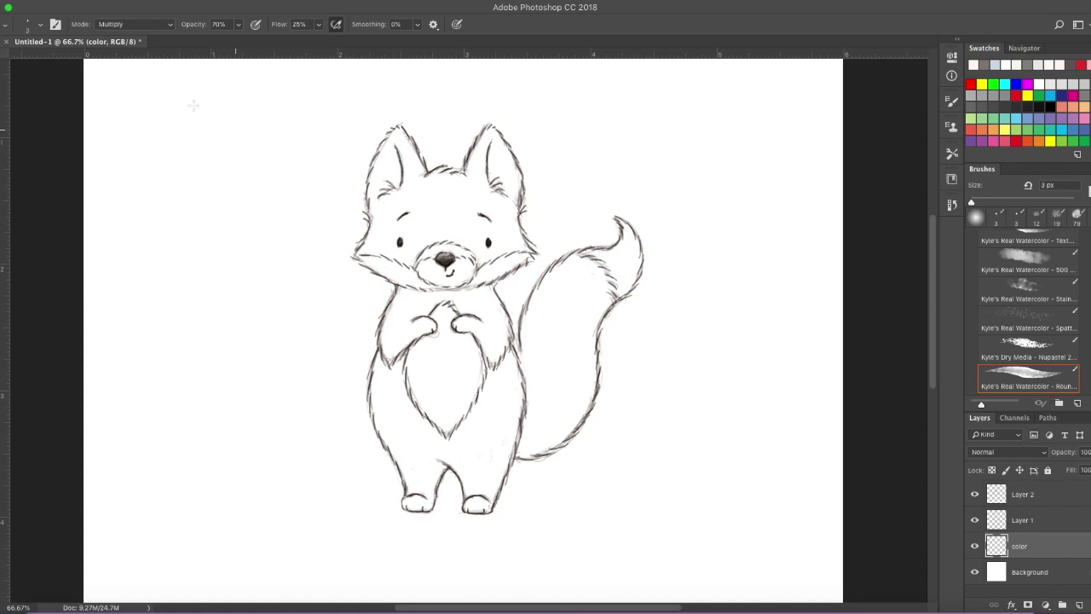
left_click(29, 24)
left_click_drag(50, 64, 58, 66)
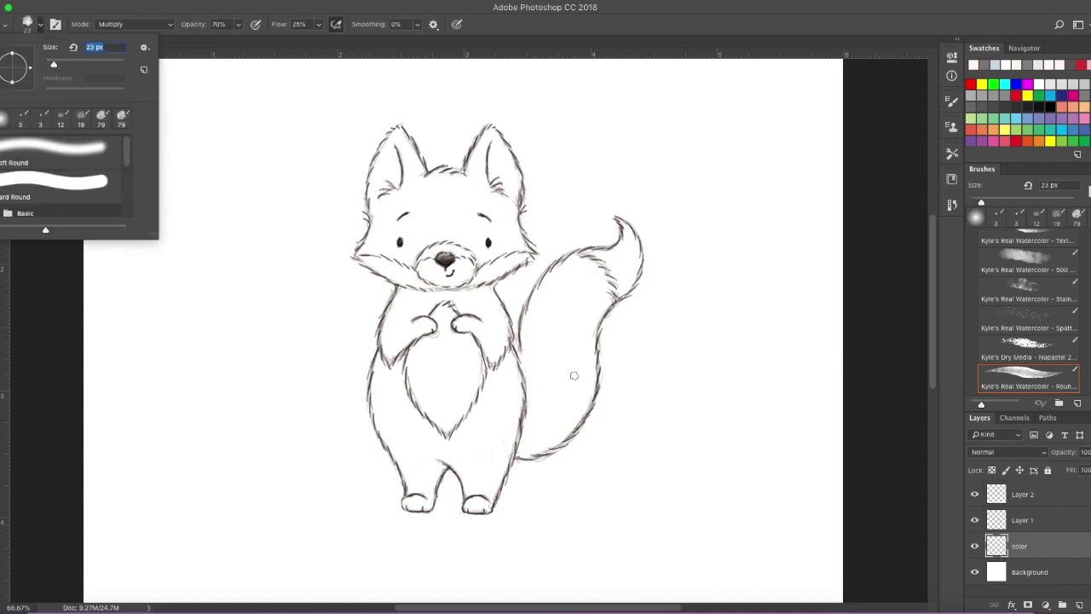
- Paint the cheeks, muzzle, belly patch and tail tip with the off-white color on the color layer
left_click_drag(365, 258, 440, 280)
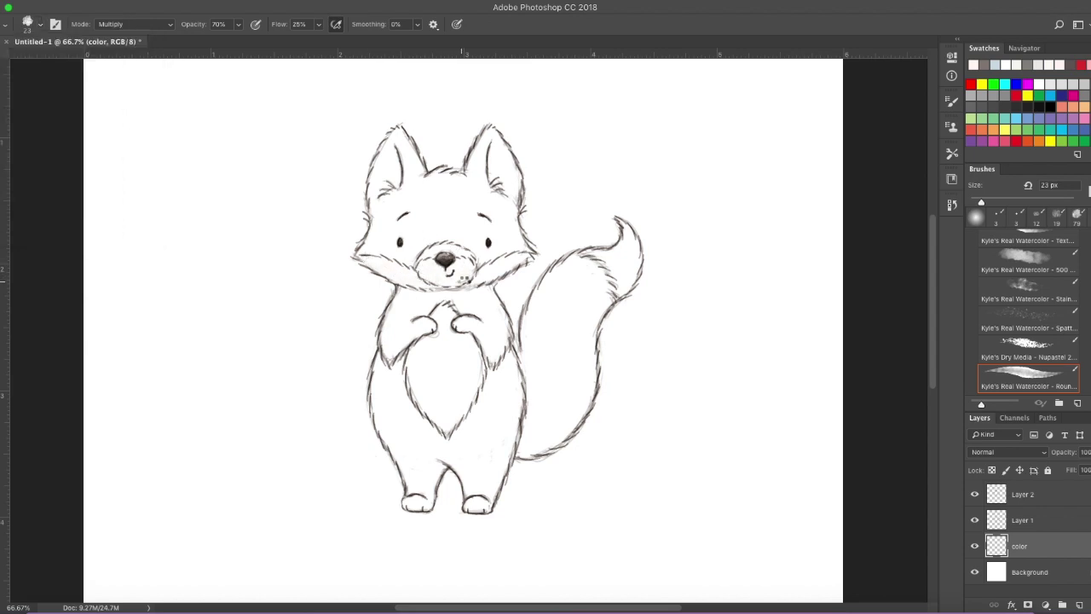
left_click_drag(513, 259, 444, 267)
mouse_move(414, 369)
left_mouse_down()
mouse_move(433, 326)
mouse_move(416, 378)
mouse_move(424, 400)
mouse_move(447, 364)
left_mouse_up()
- Raise the brush opacity to 100% and paint a second coat over the lower cheeks and muzzle
left_click(239, 24)
left_click_drag(243, 39, 279, 51)
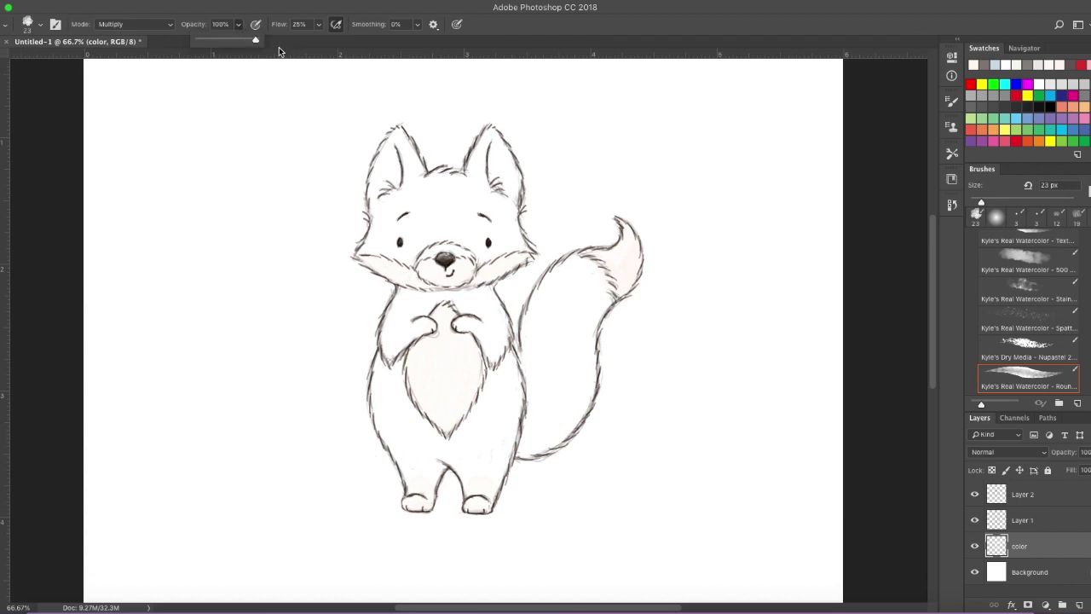
left_click(393, 273)
mouse_move(385, 272)
left_mouse_down()
mouse_move(462, 280)
mouse_move(449, 279)
mouse_move(517, 266)
mouse_move(490, 273)
left_mouse_up()
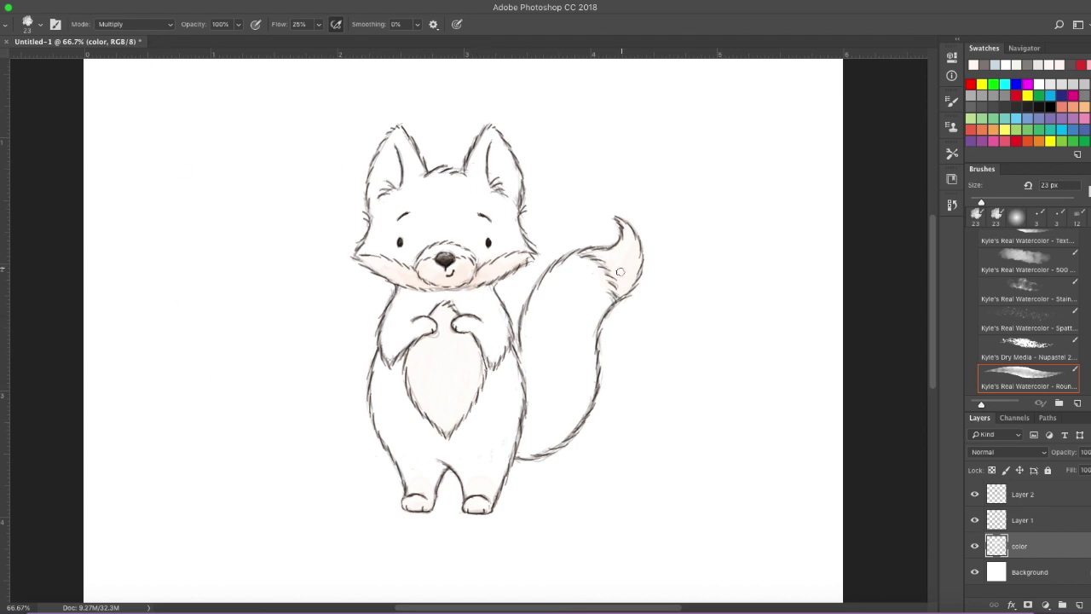
- Paint a second off-white coat over the tail tip and the belly patch
mouse_move(624, 267)
left_mouse_down()
mouse_move(635, 254)
mouse_move(621, 286)
left_mouse_up()
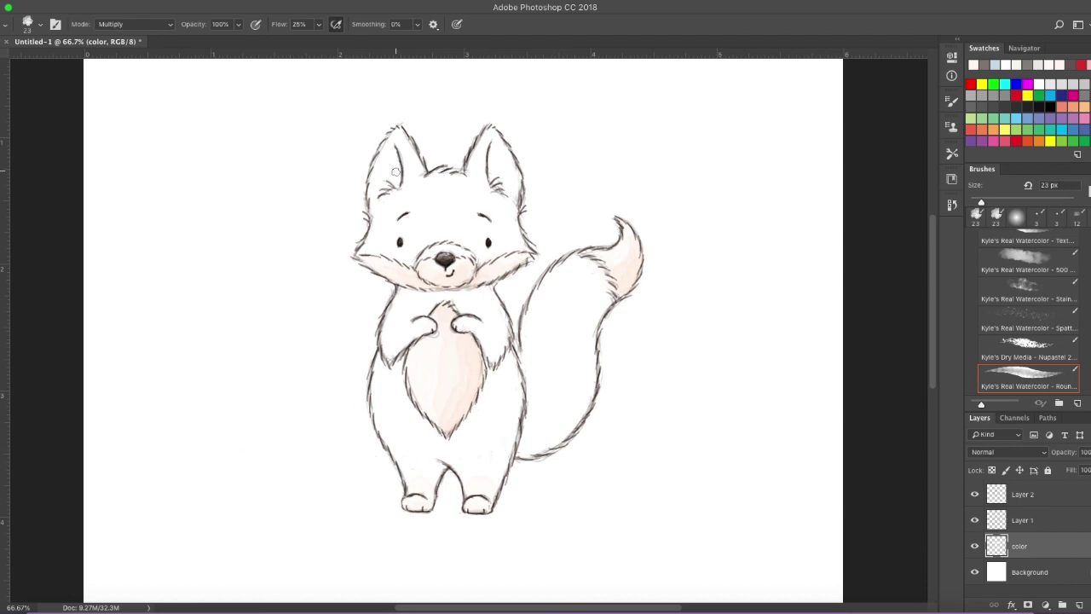
- Set the foreground color to soft orange ea9e75
left_click(2, 405)
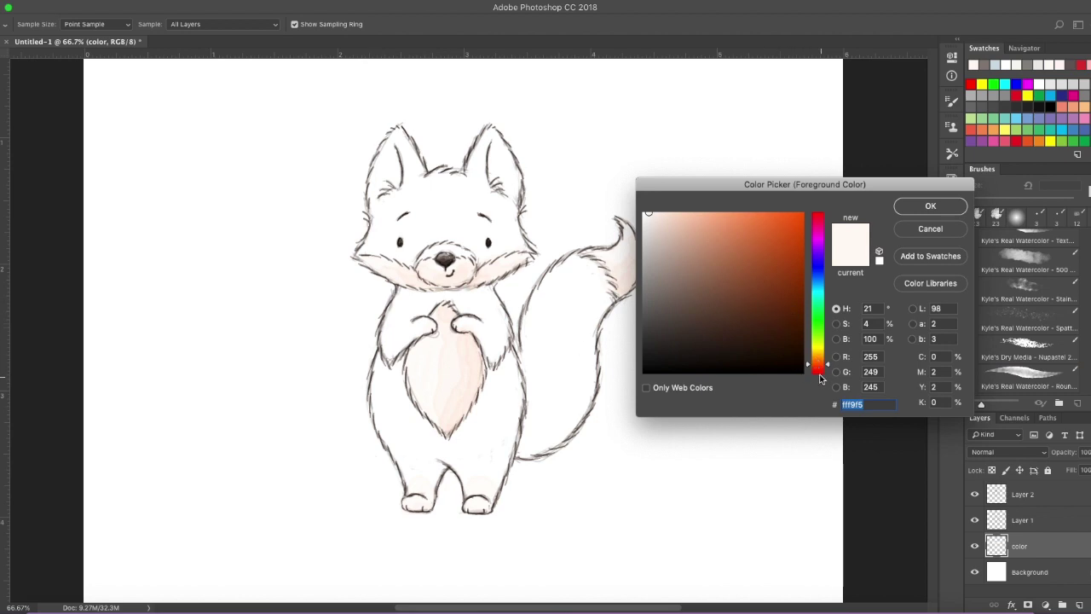
left_click_drag(705, 236, 723, 223)
left_click(919, 208)
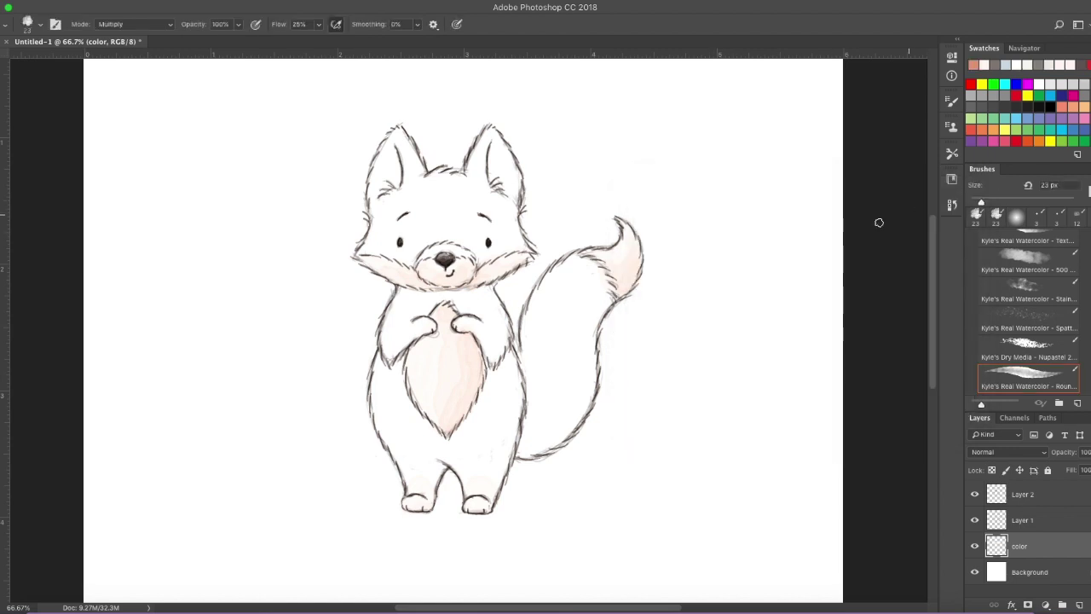
left_click(28, 24)
left_click_drag(58, 65, 63, 67)
left_click(375, 241)
mouse_move(375, 241)
left_mouse_down()
mouse_move(392, 221)
mouse_move(421, 229)
mouse_move(370, 249)
mouse_move(408, 254)
left_mouse_up()
key("super+z")
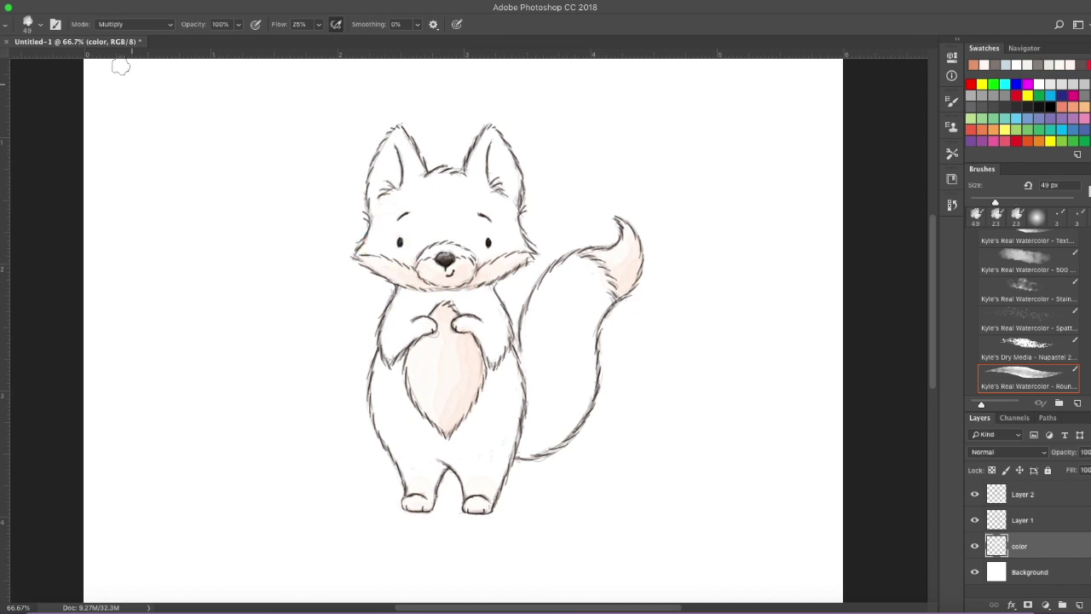
- Set the brush size to 28 px and paint an orange base coat over the fox's face, forehead and both ears
left_click(40, 24)
left_click_drag(64, 64, 56, 63)
mouse_move(369, 251)
left_mouse_down()
mouse_move(407, 254)
mouse_move(414, 237)
mouse_move(429, 248)
mouse_move(414, 254)
mouse_move(446, 256)
mouse_move(444, 243)
mouse_move(471, 254)
mouse_move(478, 232)
mouse_move(472, 218)
mouse_move(426, 207)
mouse_move(373, 236)
mouse_move(387, 158)
mouse_move(378, 184)
mouse_move(395, 178)
mouse_move(393, 226)
mouse_move(403, 227)
mouse_move(389, 161)
mouse_move(378, 178)
mouse_move(397, 135)
mouse_move(414, 177)
mouse_move(458, 179)
mouse_move(425, 187)
mouse_move(441, 202)
mouse_move(406, 248)
mouse_move(460, 225)
mouse_move(478, 257)
left_mouse_up()
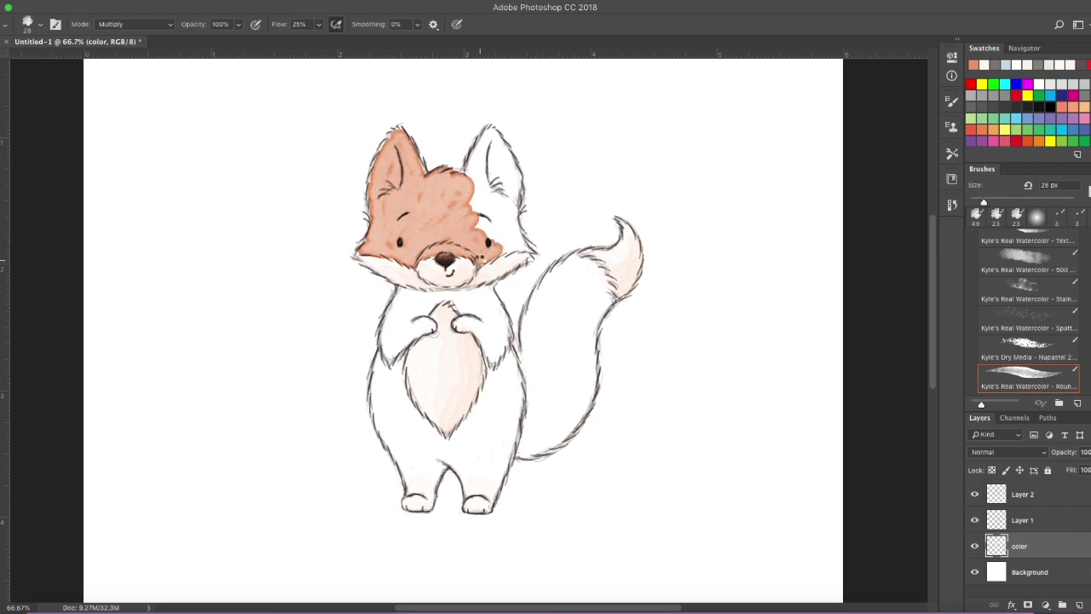
mouse_move(482, 259)
left_mouse_down()
mouse_move(478, 204)
mouse_move(468, 201)
mouse_move(489, 136)
mouse_move(476, 170)
mouse_move(497, 152)
mouse_move(511, 173)
mouse_move(488, 132)
mouse_move(513, 167)
mouse_move(496, 242)
mouse_move(505, 248)
mouse_move(508, 217)
mouse_move(514, 247)
mouse_move(509, 201)
left_mouse_up()
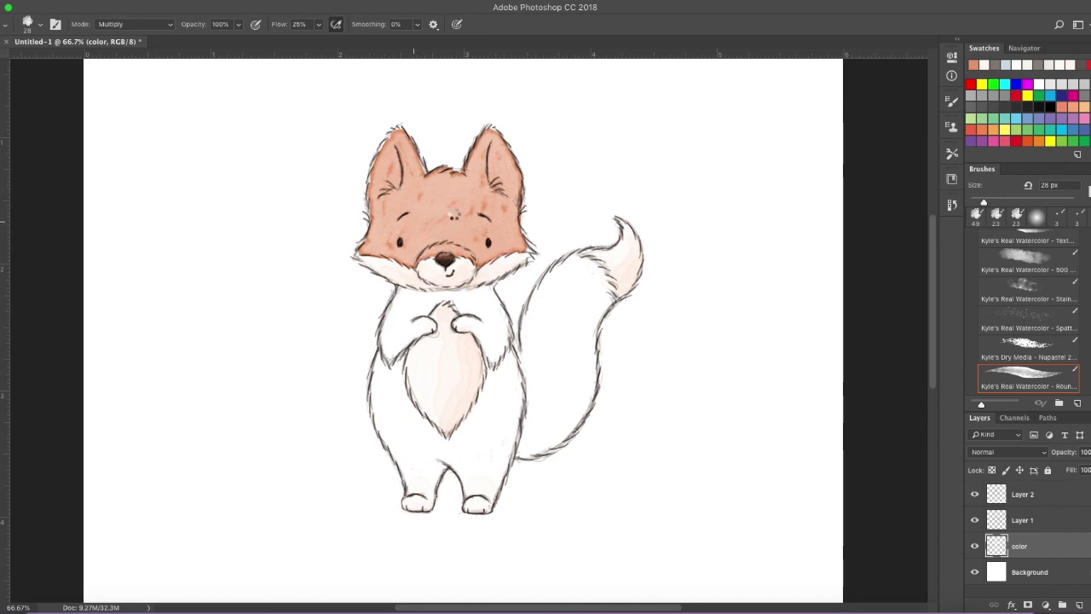
- Paint the orange base coat over the arms, body, legs and tail, leaving the belly patch and tail tip off-white
mouse_move(403, 292)
left_mouse_down()
mouse_move(392, 330)
mouse_move(426, 322)
left_mouse_up()
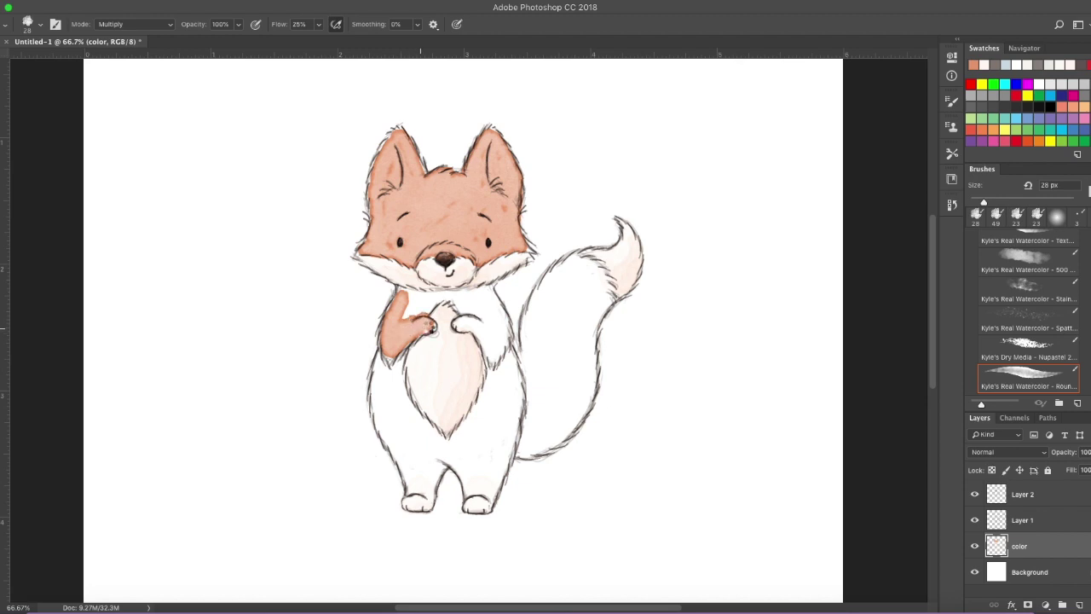
mouse_move(402, 327)
left_mouse_down()
mouse_move(419, 295)
mouse_move(466, 300)
mouse_move(466, 321)
mouse_move(493, 334)
mouse_move(506, 372)
mouse_move(494, 385)
mouse_move(509, 355)
mouse_move(466, 292)
mouse_move(488, 294)
mouse_move(496, 312)
mouse_move(509, 382)
mouse_move(492, 377)
mouse_move(486, 414)
mouse_move(500, 413)
mouse_move(469, 454)
mouse_move(472, 503)
mouse_move(492, 491)
mouse_move(512, 395)
mouse_move(501, 472)
mouse_move(479, 467)
mouse_move(453, 439)
mouse_move(474, 489)
mouse_move(428, 447)
mouse_move(417, 502)
mouse_move(445, 465)
mouse_move(415, 493)
mouse_move(385, 426)
mouse_move(381, 375)
mouse_move(413, 452)
mouse_move(414, 420)
mouse_move(436, 442)
mouse_move(399, 389)
left_mouse_up()
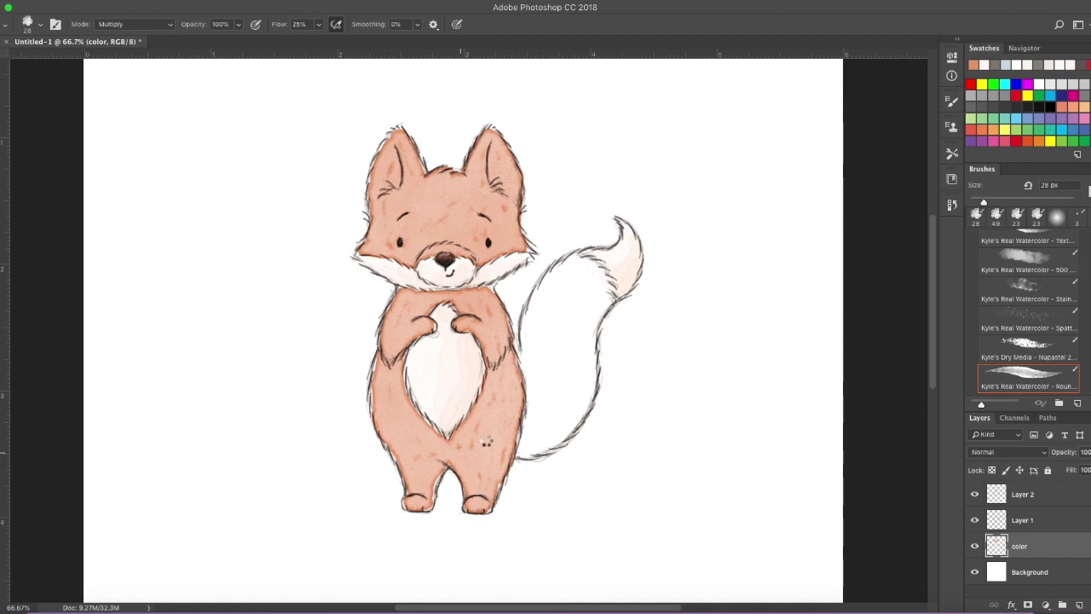
mouse_move(511, 397)
left_mouse_down()
mouse_move(539, 387)
mouse_move(534, 450)
mouse_move(562, 422)
mouse_move(572, 371)
mouse_move(532, 344)
mouse_move(533, 312)
mouse_move(567, 271)
mouse_move(561, 316)
mouse_move(576, 413)
mouse_move(540, 447)
mouse_move(579, 412)
mouse_move(589, 330)
mouse_move(552, 388)
mouse_move(536, 369)
mouse_move(548, 287)
mouse_move(532, 308)
mouse_move(577, 263)
mouse_move(559, 272)
mouse_move(570, 266)
mouse_move(556, 328)
mouse_move(572, 344)
mouse_move(604, 301)
left_mouse_up()
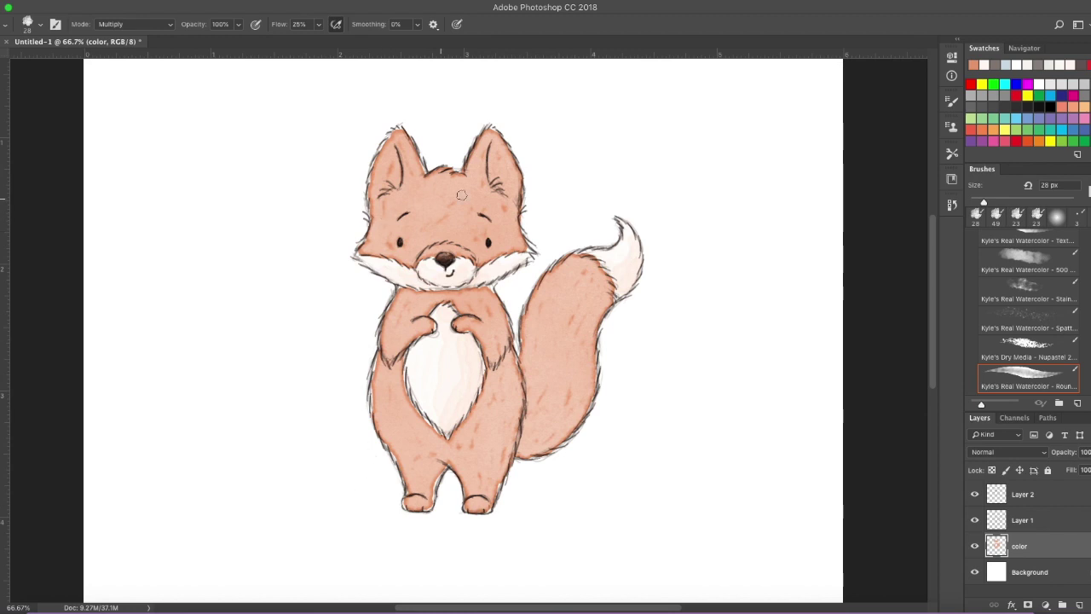
- Lower the brush opacity to 58% and shift the foreground color to a slightly redder, brighter orange
mouse_move(400, 133)
left_mouse_down()
mouse_move(411, 201)
mouse_move(421, 198)
left_mouse_up()
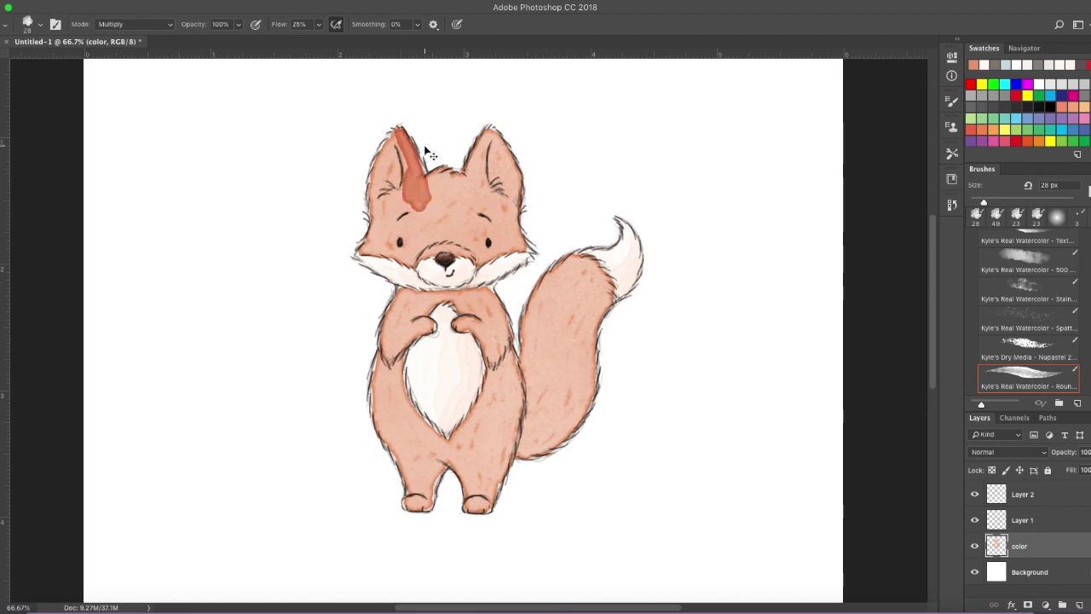
key("ctrl+z")
left_click(238, 26)
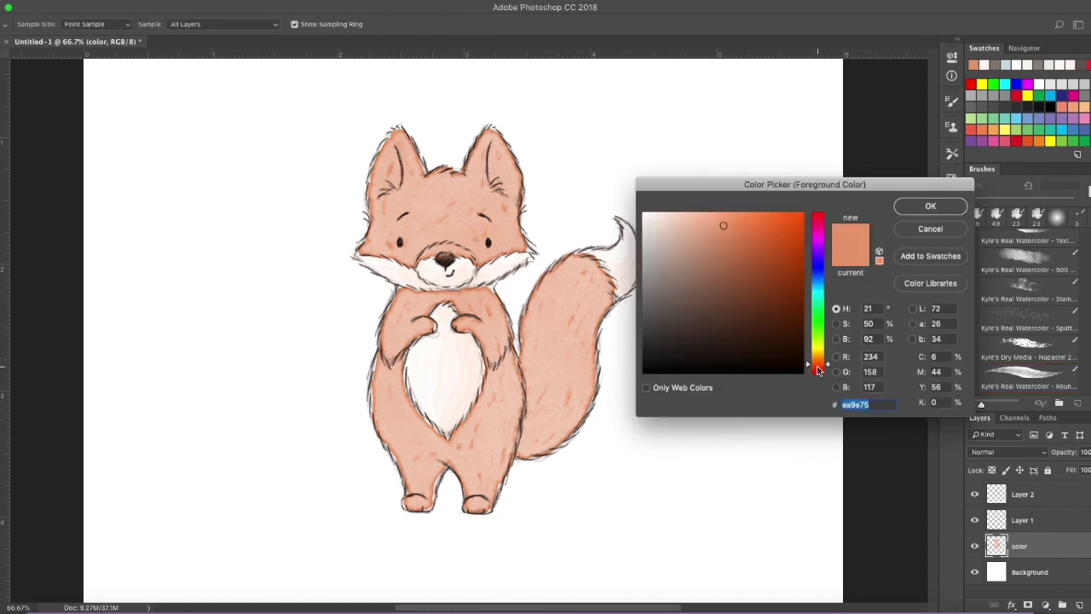
left_click_drag(818, 370, 821, 369)
left_click_drag(725, 226, 726, 221)
left_click(930, 206)
- Paint a second orange coat over the head, body and tail, leaving a lighter strip along their left edges
mouse_move(397, 133)
left_mouse_down()
mouse_move(419, 182)
mouse_move(405, 244)
mouse_move(448, 224)
mouse_move(460, 229)
mouse_move(431, 237)
mouse_move(480, 252)
mouse_move(456, 220)
mouse_move(429, 232)
mouse_move(442, 225)
mouse_move(431, 182)
left_mouse_up()
mouse_move(453, 219)
left_mouse_down()
mouse_move(496, 239)
mouse_move(495, 229)
mouse_move(483, 253)
mouse_move(513, 245)
mouse_move(477, 189)
mouse_move(452, 178)
mouse_move(479, 150)
mouse_move(510, 207)
mouse_move(500, 167)
left_mouse_up()
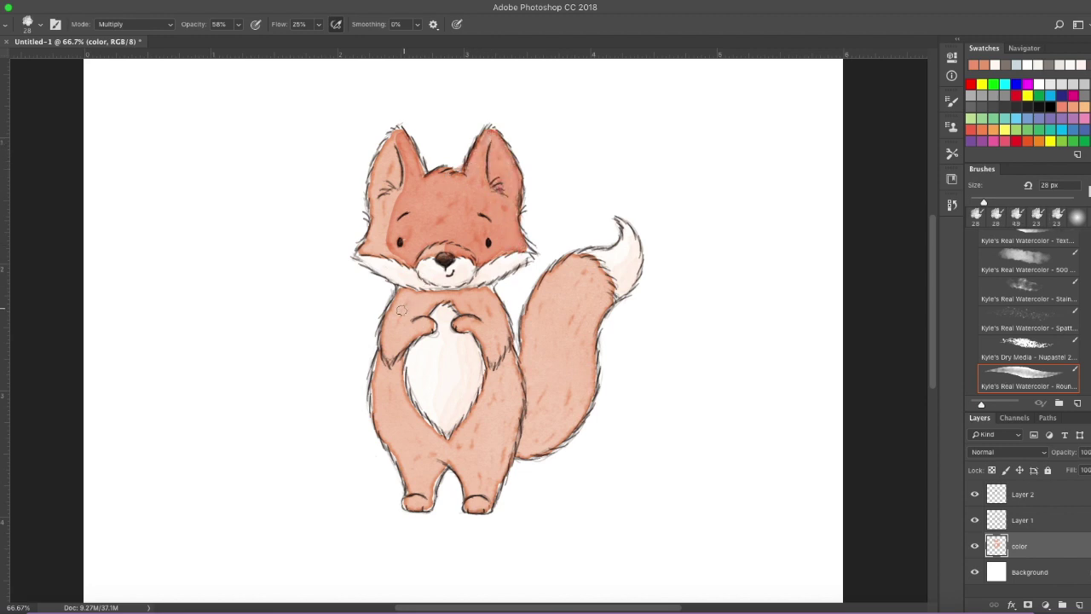
left_click_drag(408, 296, 421, 324)
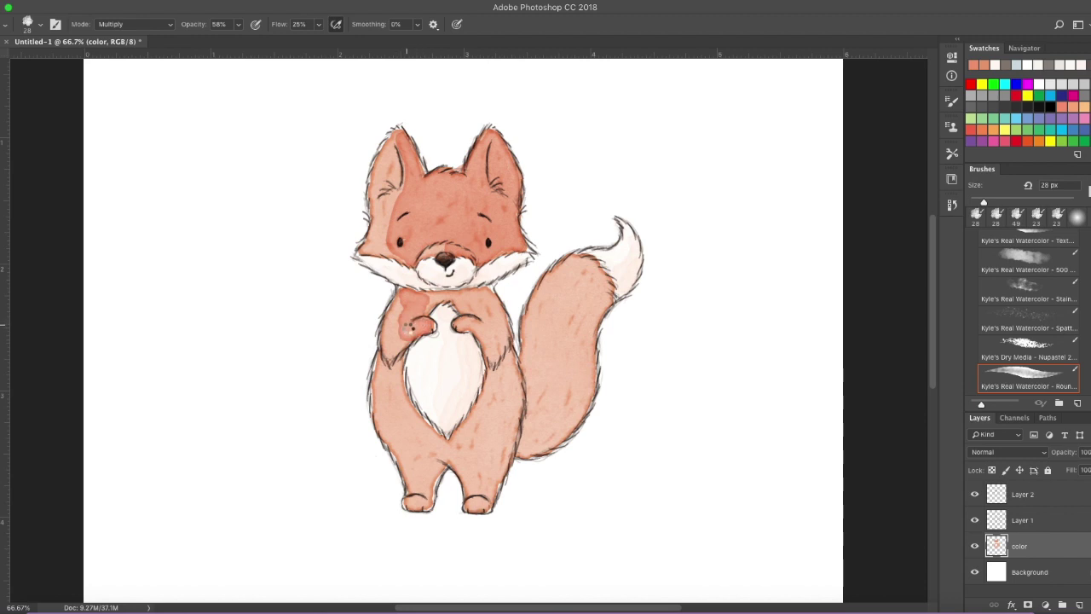
mouse_move(408, 312)
left_mouse_down()
mouse_move(466, 307)
mouse_move(489, 325)
mouse_move(478, 328)
mouse_move(500, 368)
mouse_move(489, 320)
mouse_move(508, 341)
mouse_move(501, 392)
mouse_move(454, 450)
mouse_move(407, 421)
mouse_move(397, 374)
mouse_move(409, 430)
mouse_move(439, 443)
mouse_move(422, 494)
mouse_move(444, 451)
mouse_move(472, 493)
mouse_move(467, 439)
mouse_move(499, 418)
mouse_move(499, 493)
mouse_move(515, 384)
mouse_move(515, 430)
mouse_move(546, 448)
mouse_move(536, 428)
mouse_move(558, 366)
mouse_move(538, 336)
mouse_move(524, 375)
mouse_move(545, 309)
mouse_move(573, 281)
mouse_move(552, 358)
mouse_move(588, 294)
mouse_move(550, 437)
mouse_move(587, 386)
mouse_move(587, 325)
mouse_move(604, 303)
left_mouse_up()
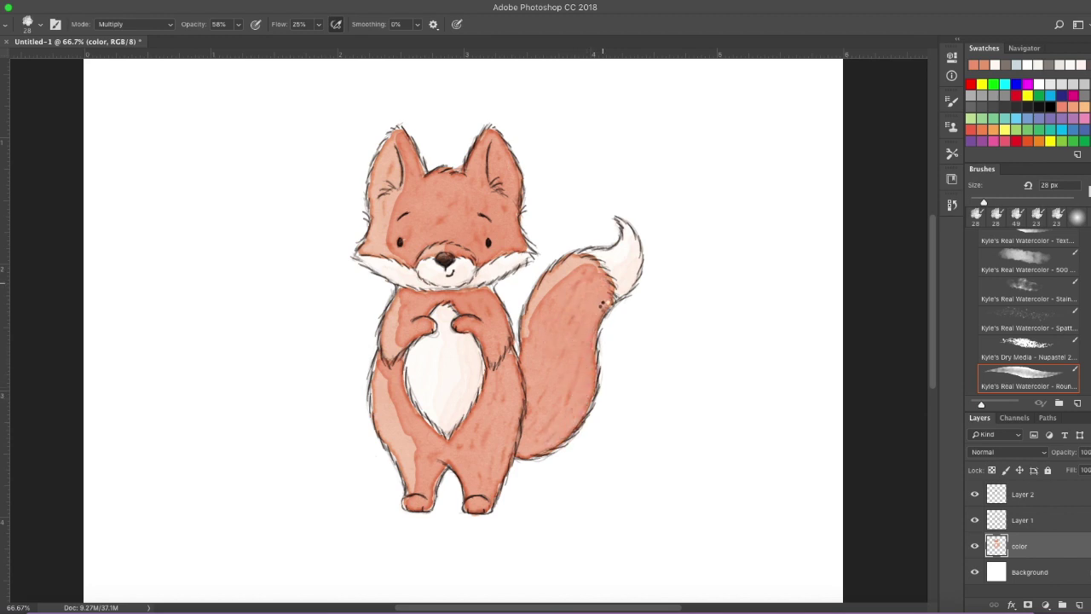
- Layer a third orange coat over the right part of the face, the chest, arms, body and tail
mouse_move(422, 220)
left_mouse_down()
mouse_move(430, 189)
mouse_move(456, 227)
left_mouse_up()
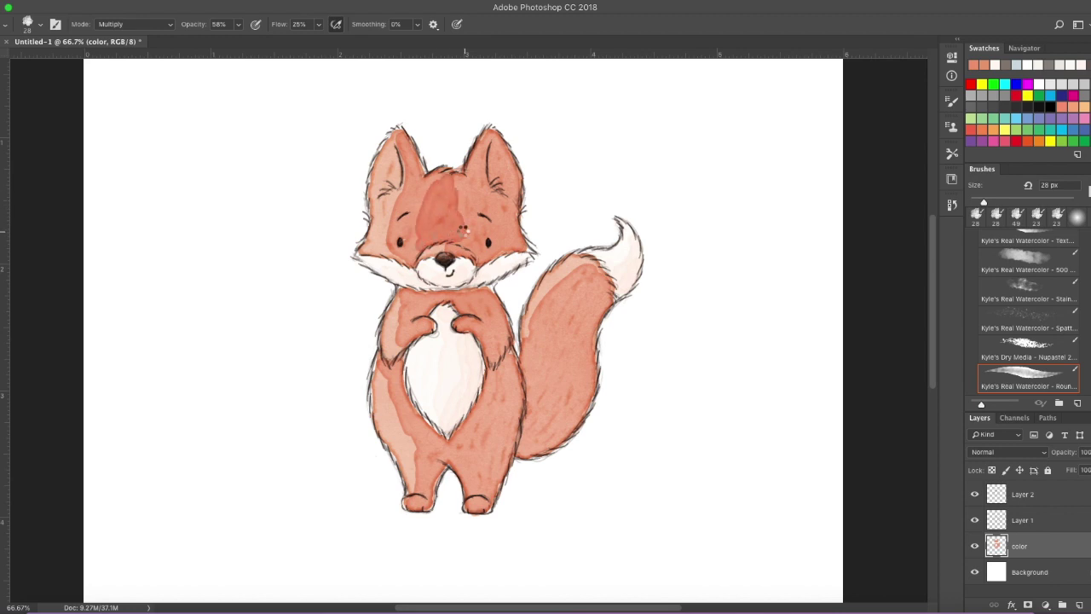
mouse_move(429, 193)
left_mouse_down()
mouse_move(477, 243)
mouse_move(466, 248)
mouse_move(482, 232)
mouse_move(487, 243)
mouse_move(504, 229)
mouse_move(496, 247)
mouse_move(513, 237)
mouse_move(494, 230)
mouse_move(464, 187)
mouse_move(488, 135)
mouse_move(512, 237)
mouse_move(501, 150)
mouse_move(515, 183)
left_mouse_up()
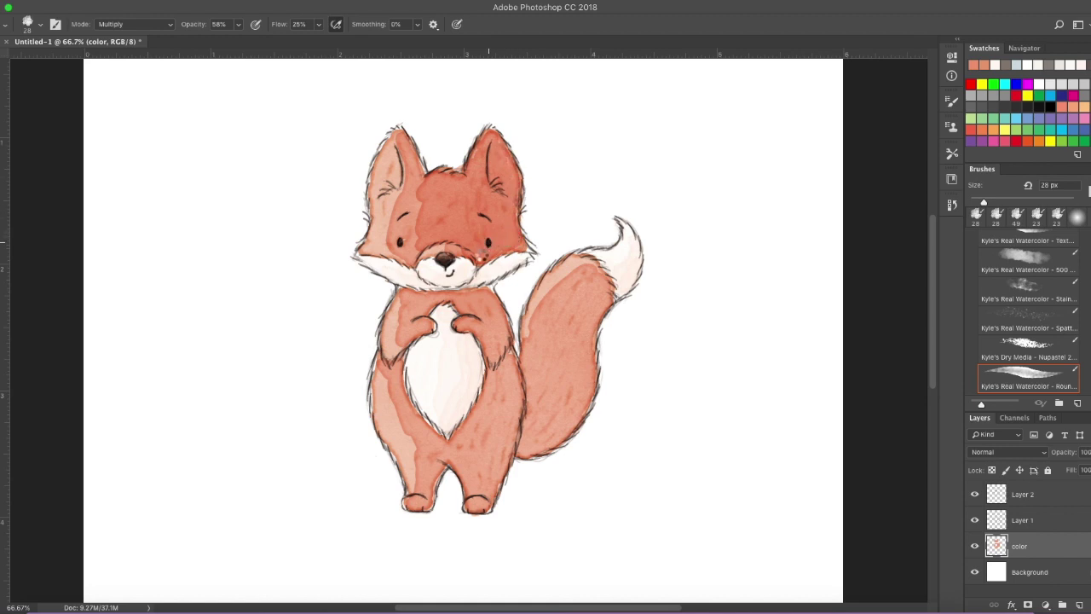
mouse_move(419, 299)
left_mouse_down()
mouse_move(474, 309)
mouse_move(496, 337)
mouse_move(475, 300)
mouse_move(504, 350)
mouse_move(487, 406)
mouse_move(455, 445)
mouse_move(441, 446)
mouse_move(429, 498)
mouse_move(465, 452)
mouse_move(478, 505)
mouse_move(496, 419)
mouse_move(470, 440)
mouse_move(510, 412)
mouse_move(509, 382)
mouse_move(515, 418)
mouse_move(542, 431)
mouse_move(562, 376)
mouse_move(535, 333)
mouse_move(586, 307)
mouse_move(564, 424)
mouse_move(523, 450)
left_mouse_up()
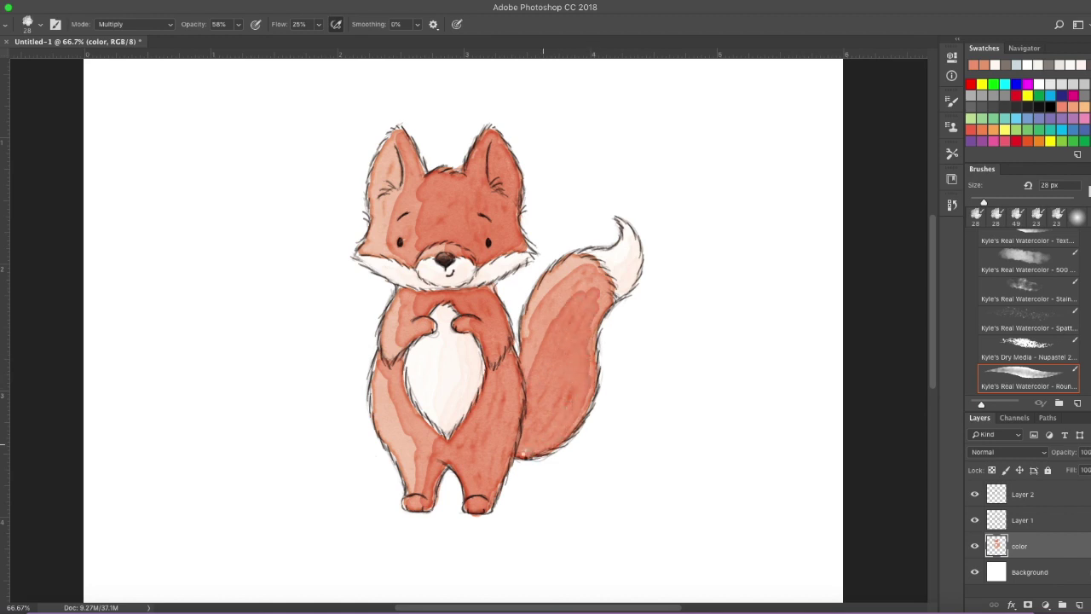
- Deepen the shading with another coat on the tail's right side, the right leg, right half of the face and right arm
left_click_drag(585, 392, 585, 304)
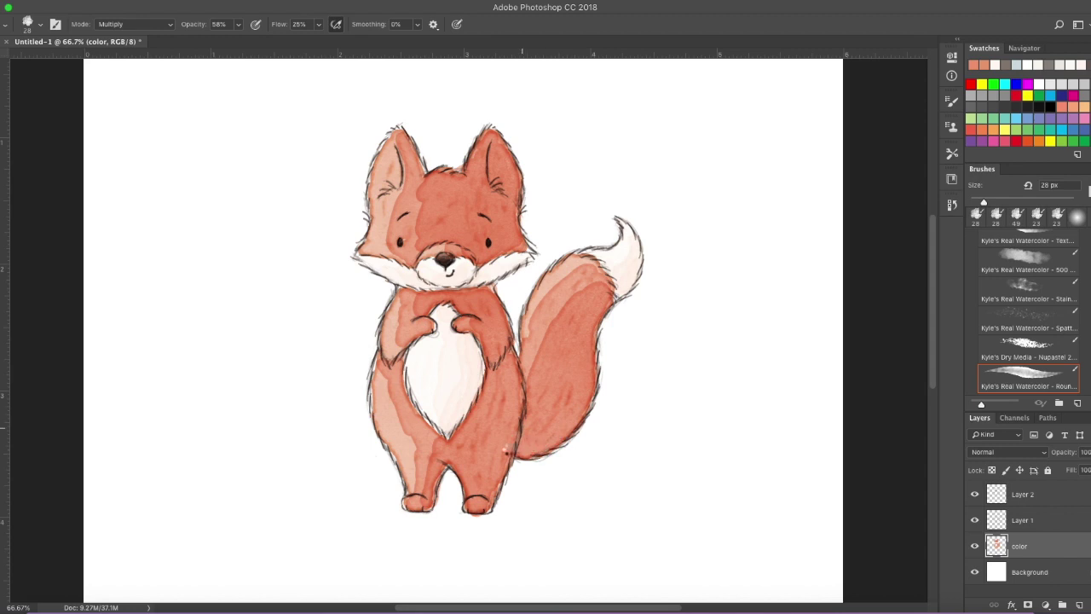
mouse_move(480, 488)
left_mouse_down()
mouse_move(505, 426)
mouse_move(506, 364)
mouse_move(497, 446)
mouse_move(510, 435)
mouse_move(508, 369)
mouse_move(516, 399)
mouse_move(530, 405)
mouse_move(524, 433)
mouse_move(569, 379)
mouse_move(558, 377)
mouse_move(574, 347)
mouse_move(585, 373)
mouse_move(577, 383)
mouse_move(584, 322)
mouse_move(585, 388)
left_mouse_up()
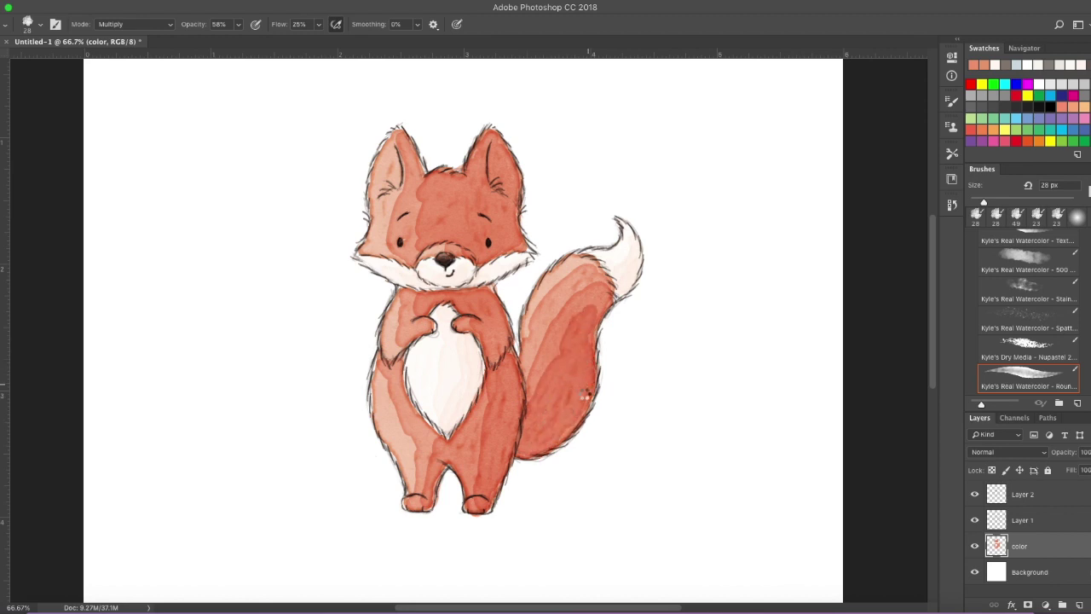
mouse_move(476, 242)
left_mouse_down()
mouse_move(477, 255)
mouse_move(477, 205)
mouse_move(452, 239)
mouse_move(459, 191)
mouse_move(477, 189)
mouse_move(498, 239)
mouse_move(488, 256)
mouse_move(503, 218)
mouse_move(487, 169)
mouse_move(514, 199)
left_mouse_up()
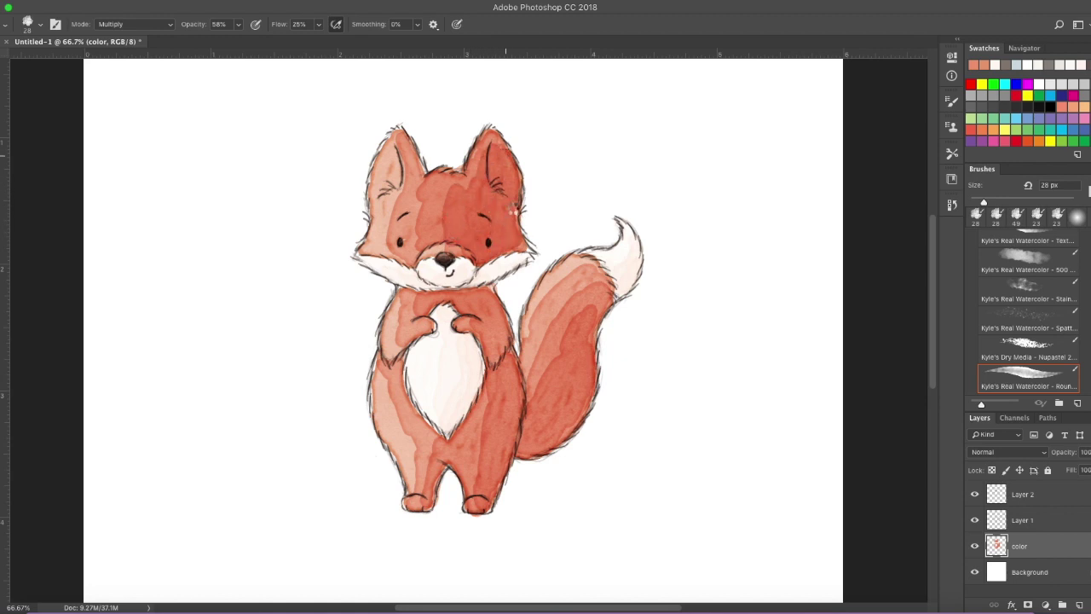
mouse_move(493, 364)
left_mouse_down()
mouse_move(500, 334)
mouse_move(482, 293)
left_mouse_up()
- Darken the right cheek, the tail base, the body's right edge and the fur beneath the left elbow with more orange
mouse_move(487, 242)
left_mouse_down()
mouse_move(474, 251)
mouse_move(488, 213)
mouse_move(505, 218)
left_mouse_up()
mouse_move(528, 445)
left_mouse_down()
mouse_move(538, 415)
mouse_move(574, 405)
mouse_move(587, 377)
left_mouse_up()
left_click(530, 443)
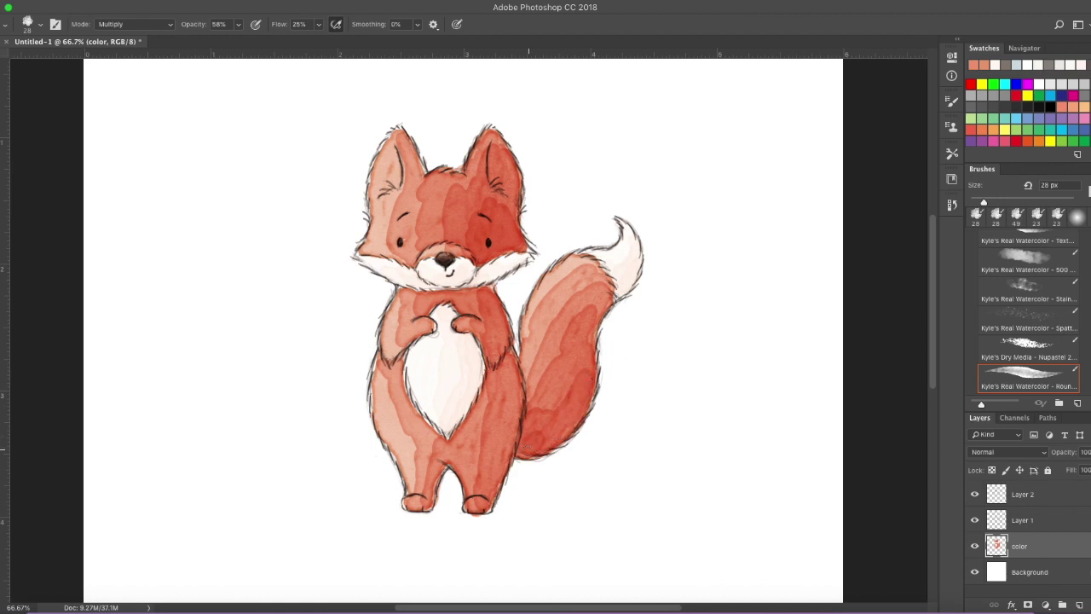
left_click_drag(514, 421, 515, 382)
left_click_drag(382, 365, 395, 364)
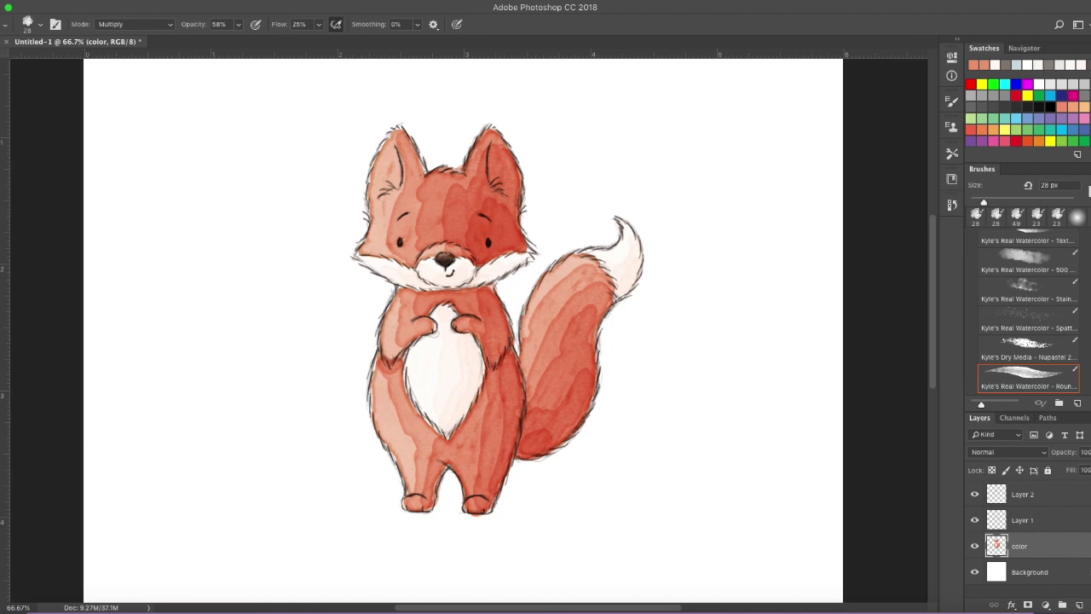
- Set the foreground color to greyish brown bea599 and the brush size to 20 px for shadows
key("alt+shift+c")
left_click(671, 254)
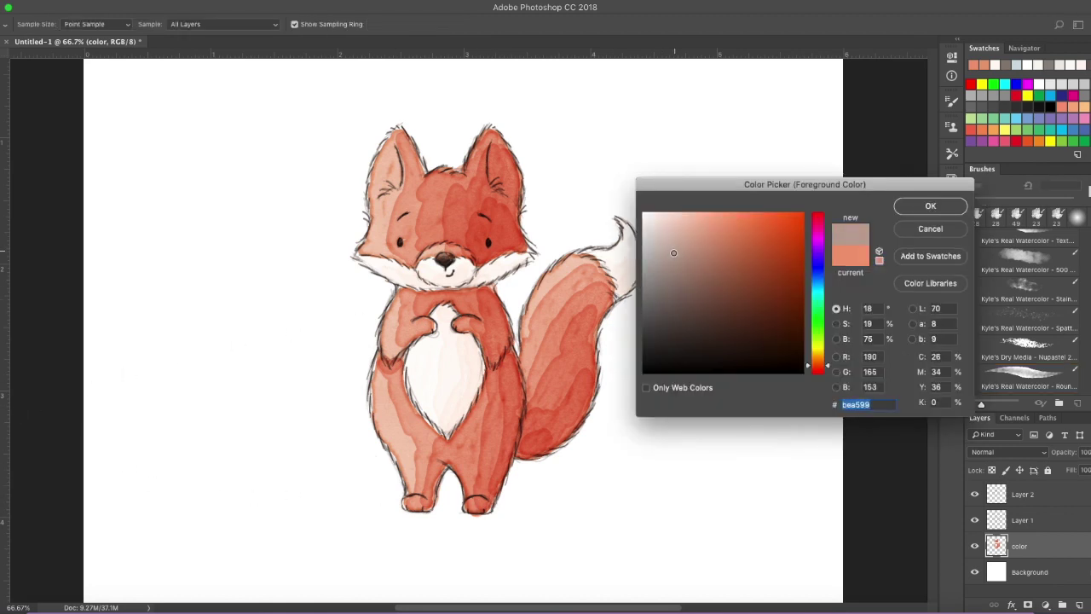
left_click(931, 206)
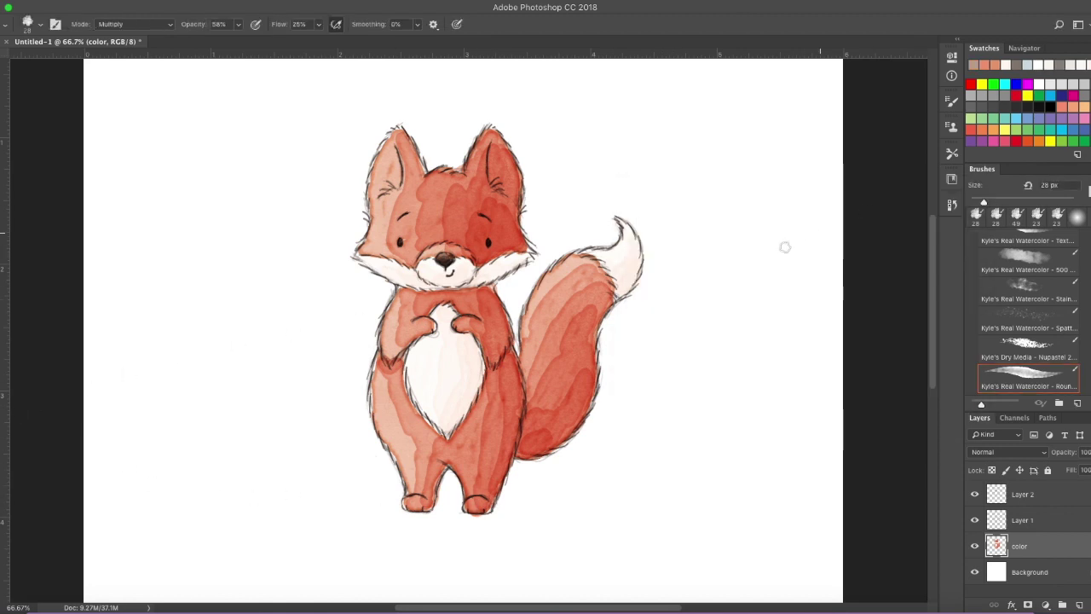
left_click(35, 28)
left_click_drag(53, 64, 52, 65)
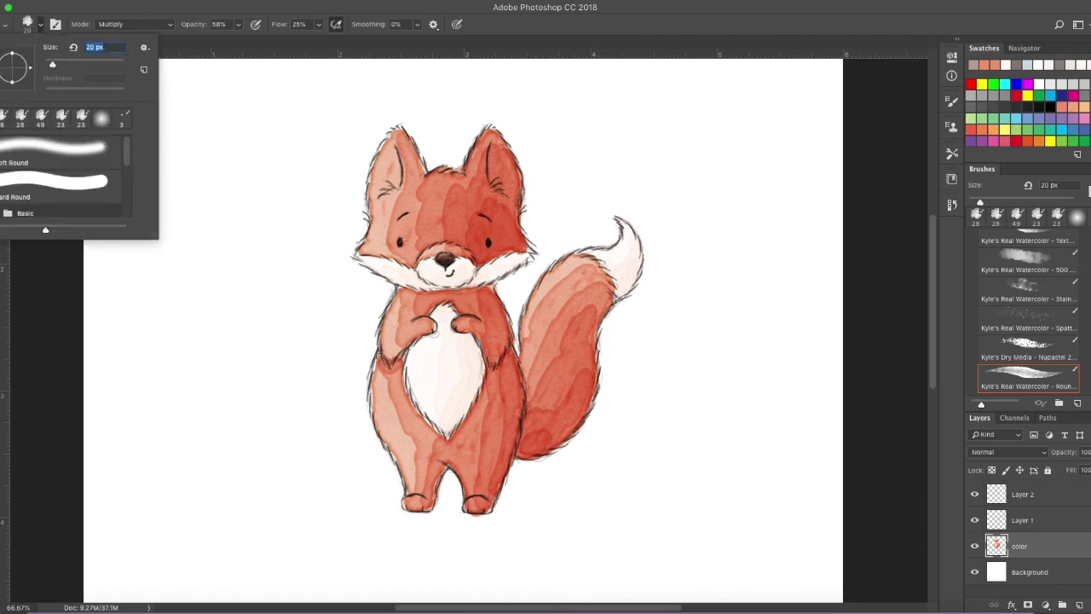
- Paint brown shadows beneath the elbows, under the chin and below the paws on the belly
mouse_move(379, 355)
left_mouse_down()
mouse_move(398, 367)
mouse_move(406, 354)
left_mouse_up()
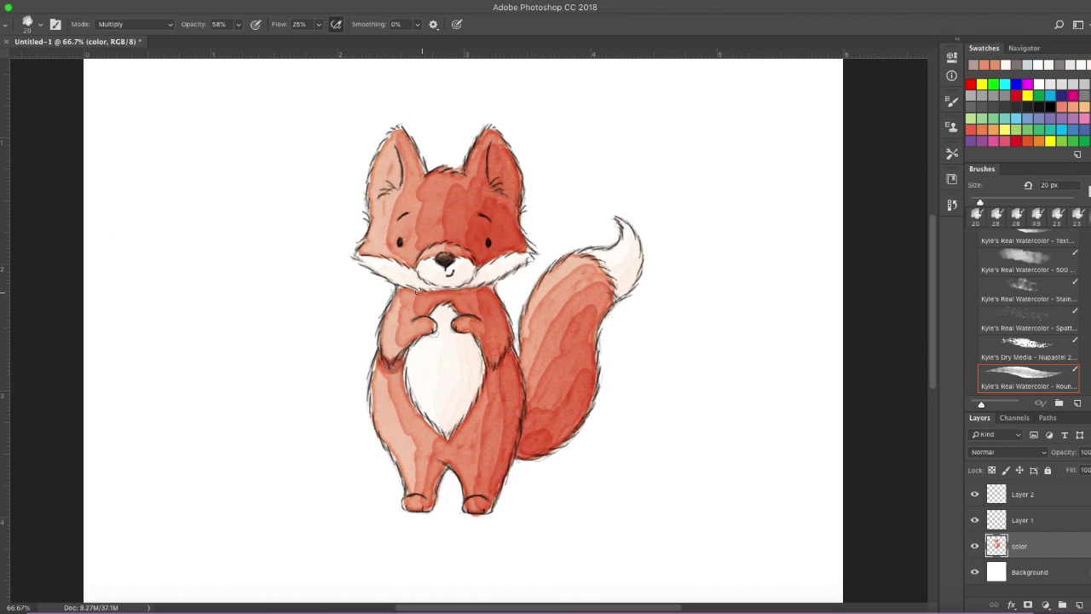
mouse_move(422, 295)
left_mouse_down()
mouse_move(493, 291)
mouse_move(486, 301)
left_mouse_up()
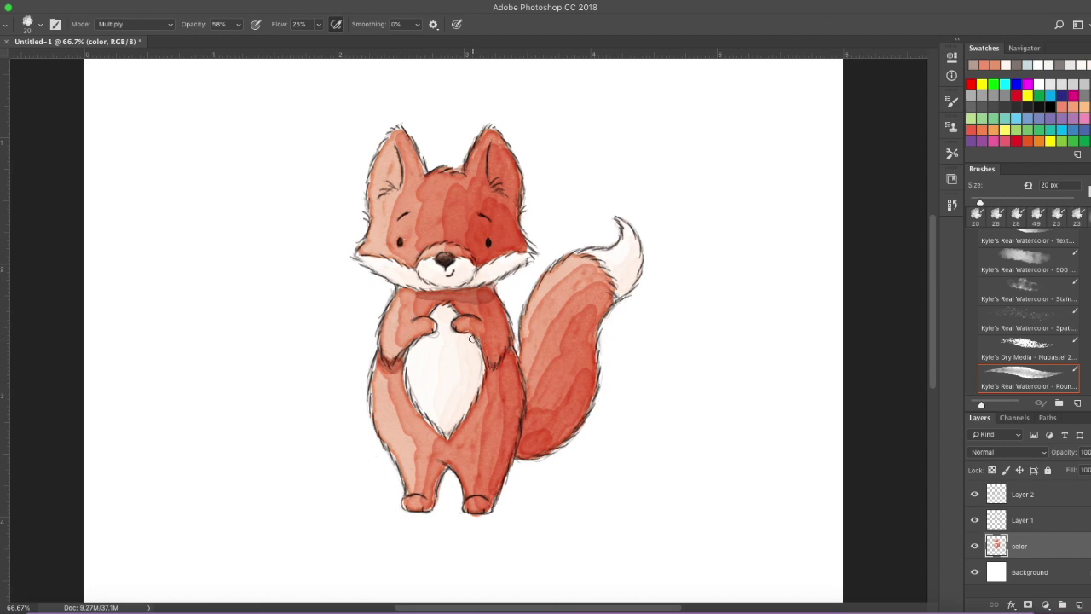
mouse_move(454, 332)
left_mouse_down()
mouse_move(490, 358)
mouse_move(501, 375)
mouse_move(492, 377)
left_mouse_up()
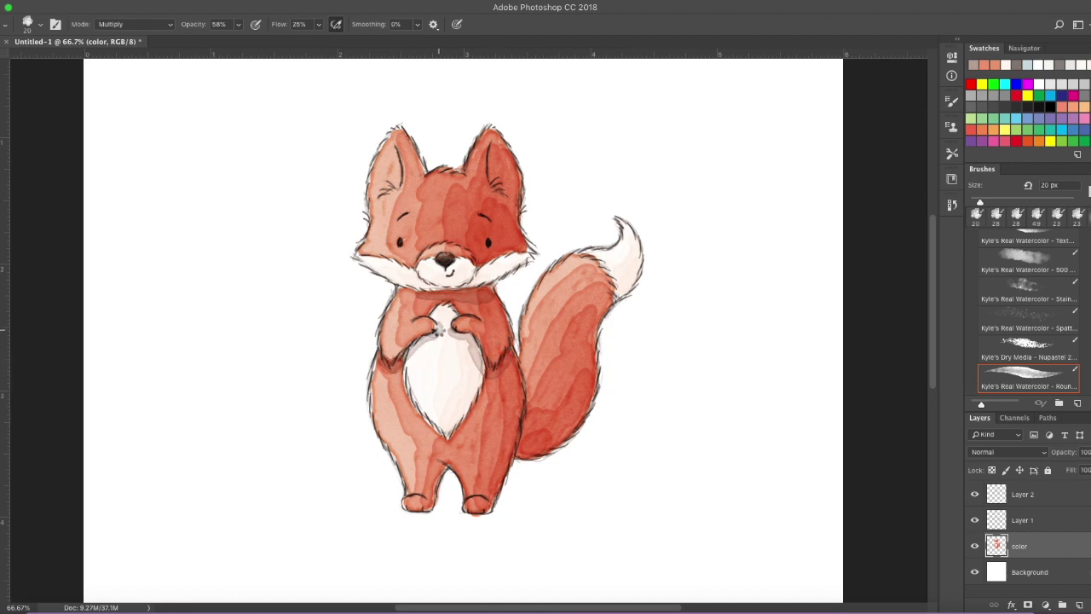
- Shade the lower tail behind the body, the right side of the body and legs, and the tail tip
mouse_move(521, 369)
left_mouse_down()
mouse_move(531, 429)
mouse_move(535, 412)
mouse_move(521, 452)
mouse_move(541, 410)
mouse_move(546, 439)
mouse_move(554, 433)
mouse_move(537, 421)
mouse_move(578, 407)
mouse_move(536, 441)
mouse_move(570, 432)
left_mouse_up()
mouse_move(433, 478)
left_mouse_down()
mouse_move(487, 475)
mouse_move(493, 501)
mouse_move(521, 429)
mouse_move(515, 353)
left_mouse_up()
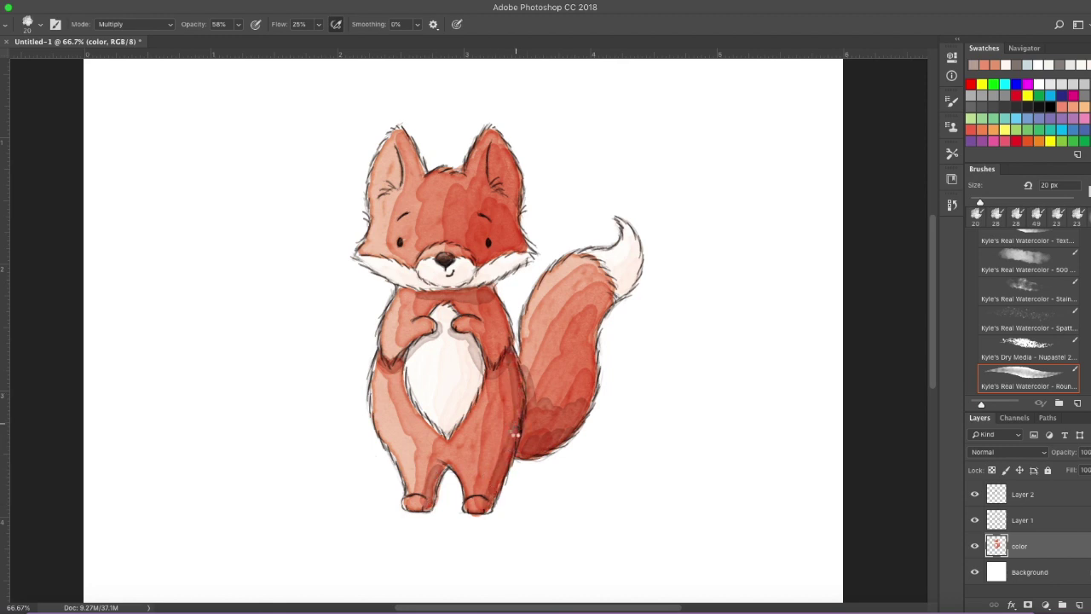
mouse_move(620, 284)
left_mouse_down()
mouse_move(642, 242)
mouse_move(621, 243)
mouse_move(600, 307)
mouse_move(626, 288)
left_mouse_up()
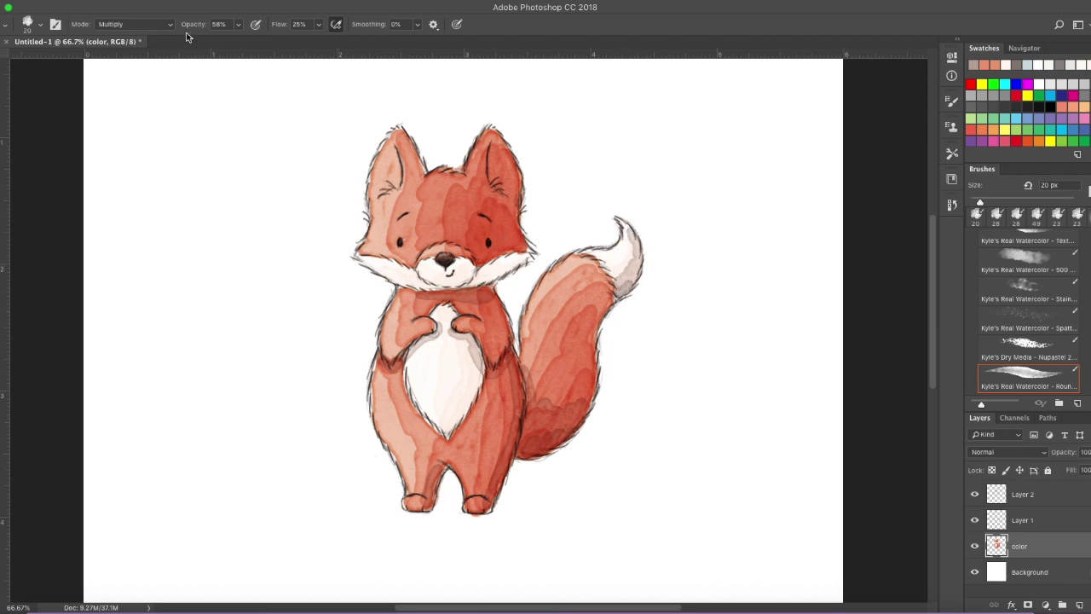
- Lower the brush opacity to 29% and add soft shadows to the muzzle, cheeks, tail tip and belly patch
left_click_drag(220, 42, 221, 40)
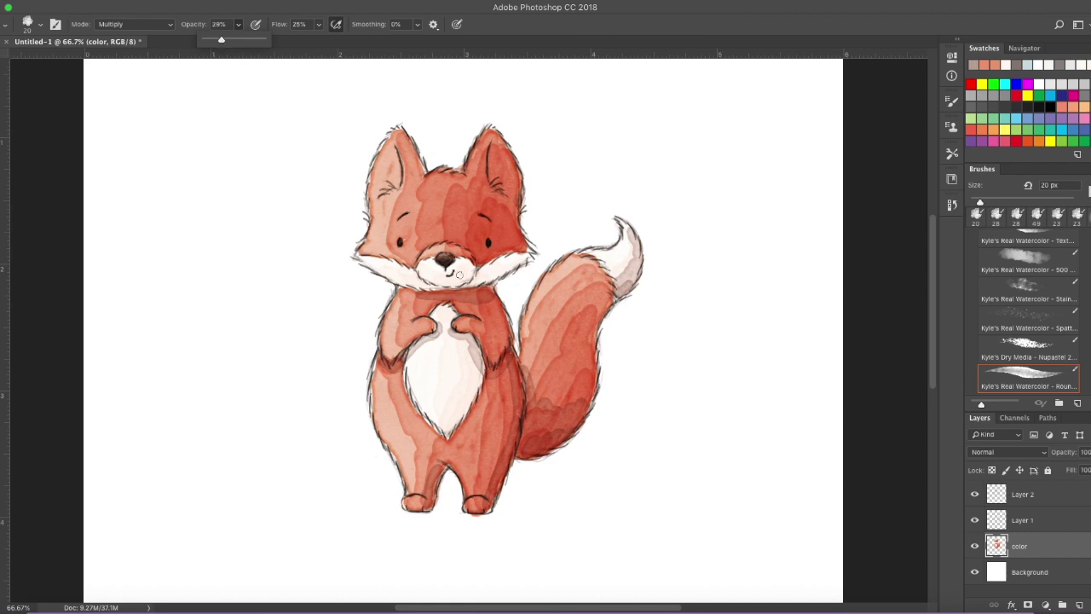
mouse_move(447, 283)
left_mouse_down()
mouse_move(454, 266)
mouse_move(466, 281)
mouse_move(433, 281)
mouse_move(467, 285)
mouse_move(515, 259)
left_mouse_up()
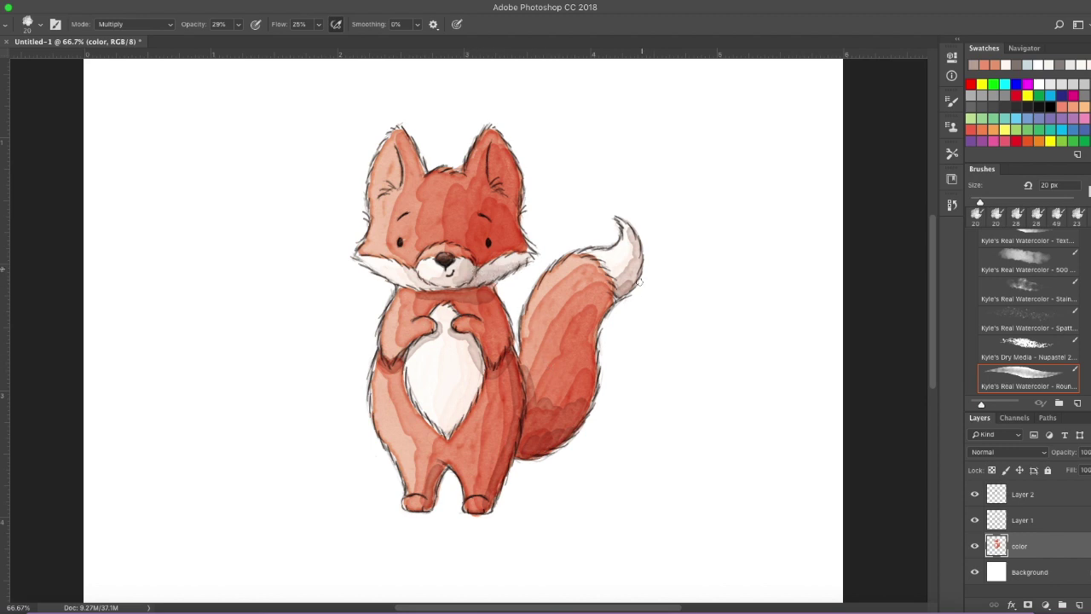
mouse_move(447, 316)
left_mouse_down()
mouse_move(466, 408)
mouse_move(443, 427)
mouse_move(475, 370)
mouse_move(454, 327)
left_mouse_up()
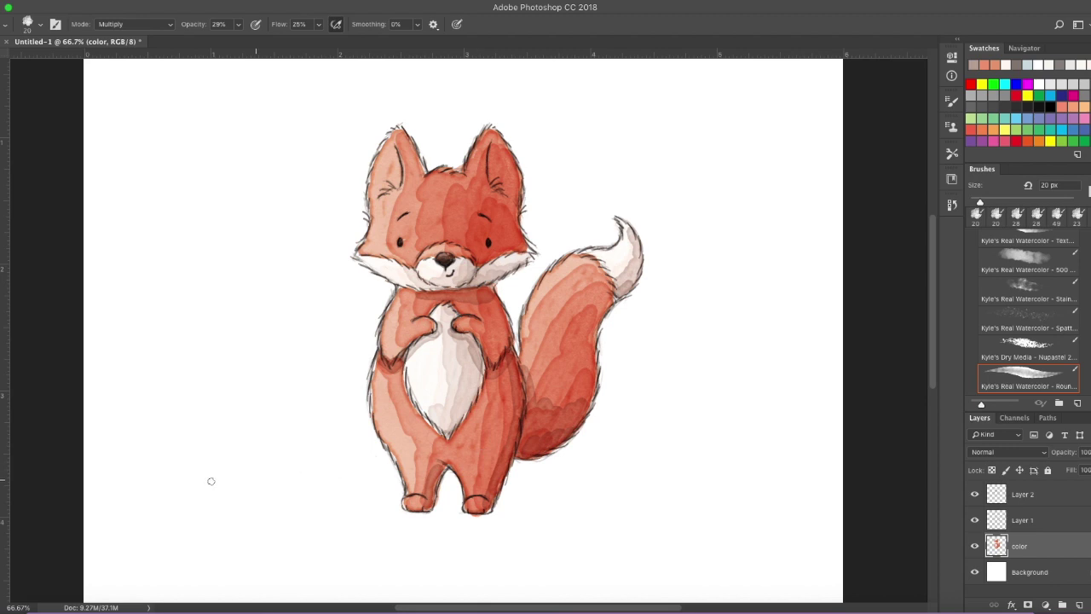
- Set the foreground color to a light pink
left_click(28, 401)
left_click(820, 368)
left_click_drag(820, 369, 820, 372)
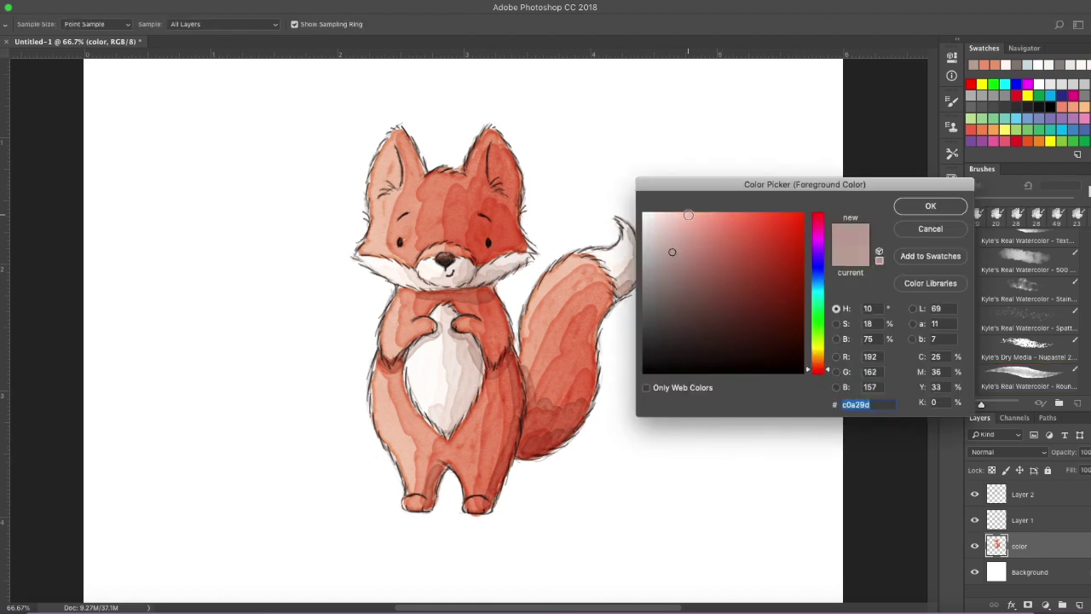
left_click(688, 212)
left_click(935, 205)
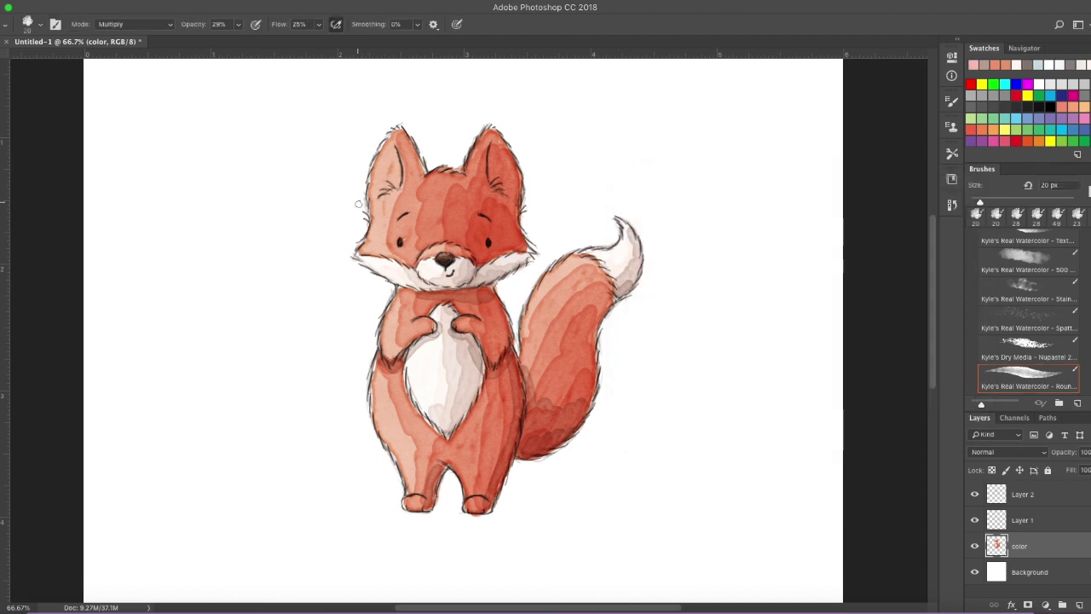
- Switch the brush to Normal mode, raise its opacity, and paint light pink inside both ears and on the muzzle cheeks
left_click(171, 24)
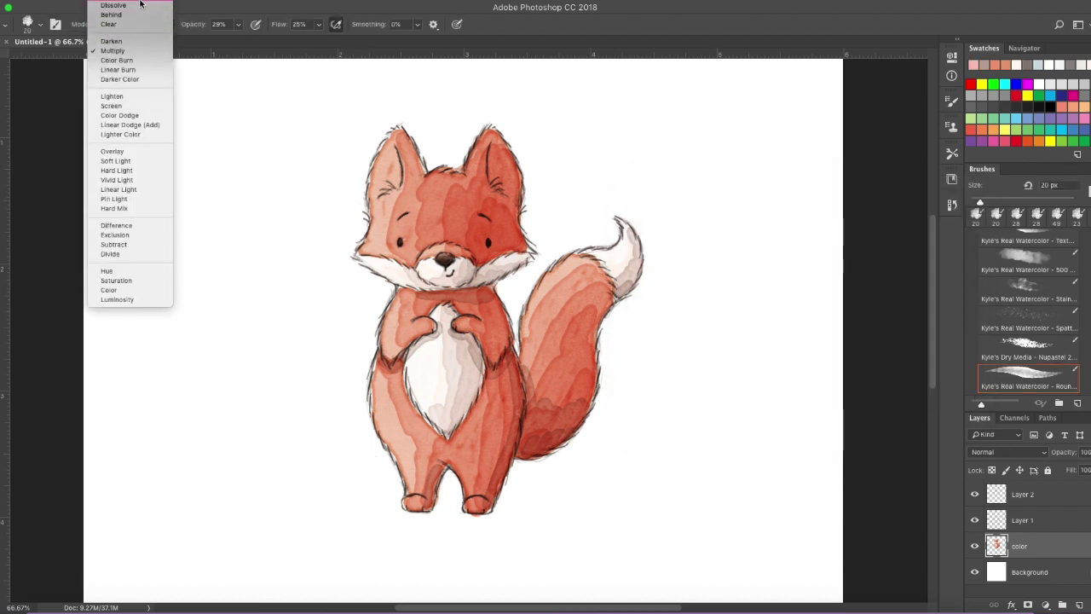
left_click(140, 5)
left_click(142, 23)
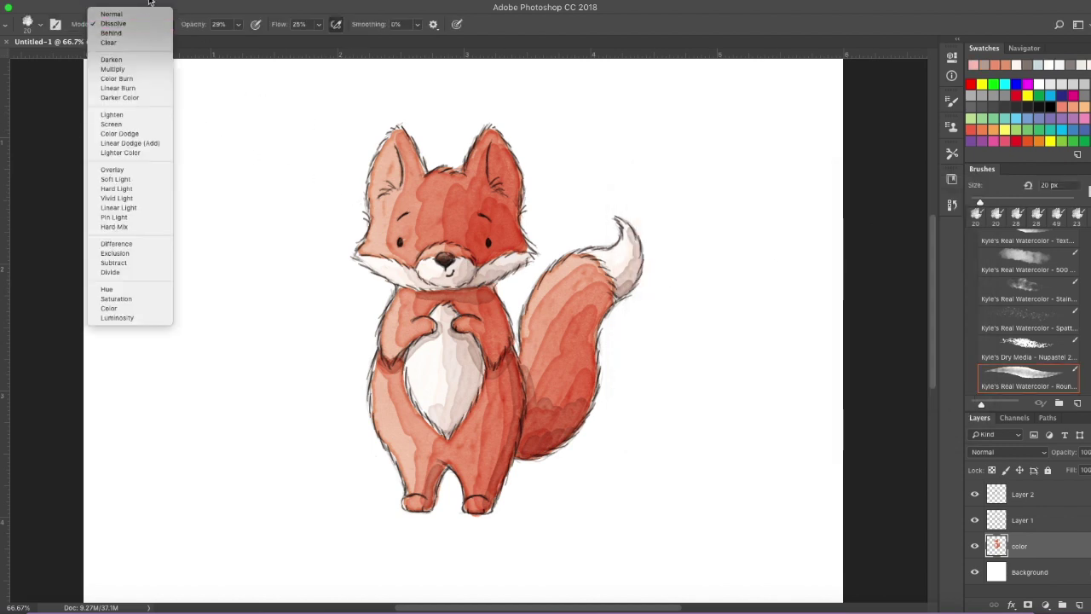
left_click(141, 15)
left_click(239, 26)
left_click_drag(256, 41, 258, 41)
left_click(384, 179)
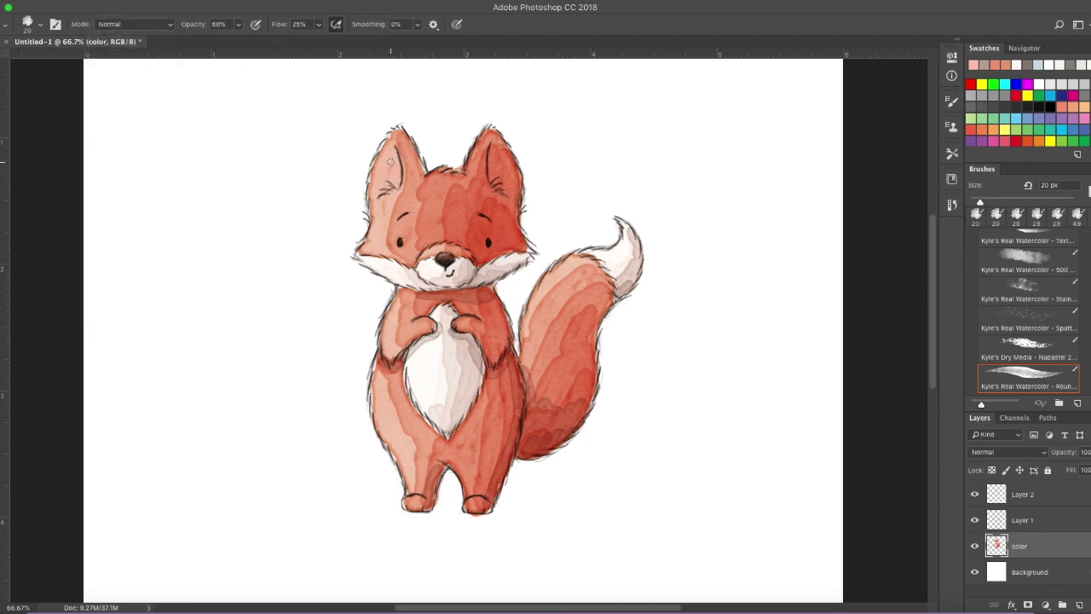
mouse_move(499, 162)
left_mouse_down()
mouse_move(510, 192)
mouse_move(493, 162)
mouse_move(502, 183)
left_mouse_up()
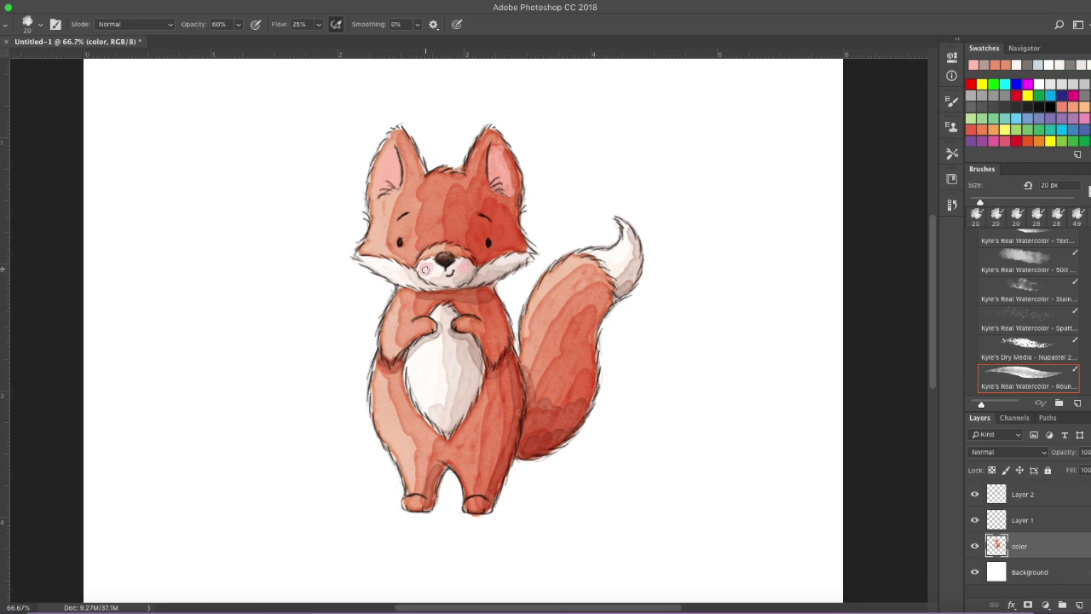
- Switch the brush to Multiply at 38% opacity and deepen the pink on both cheeks and inside the ears
left_click(116, 24)
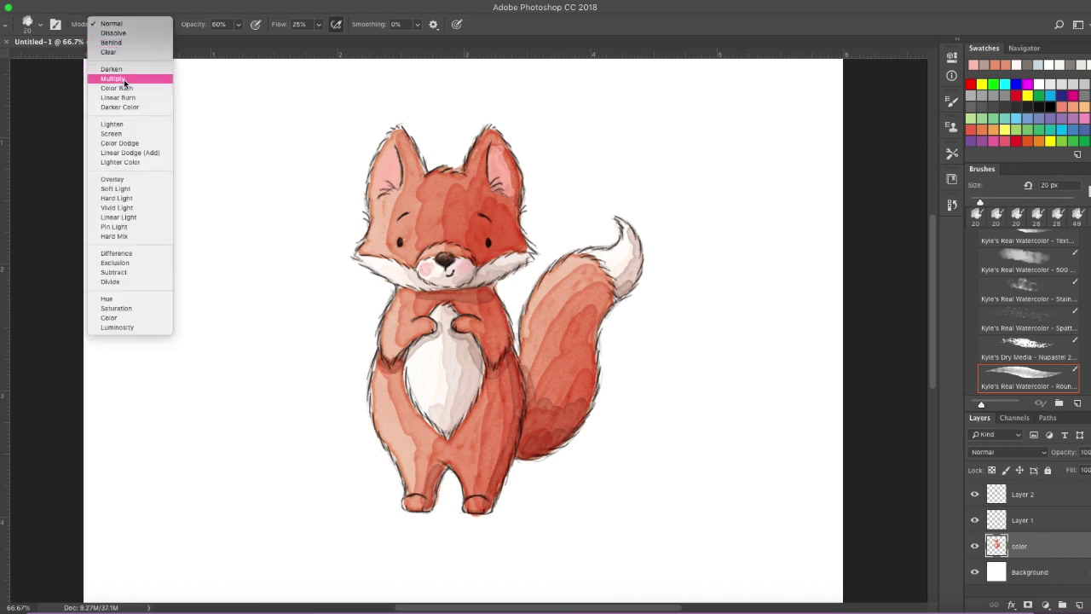
left_click(124, 79)
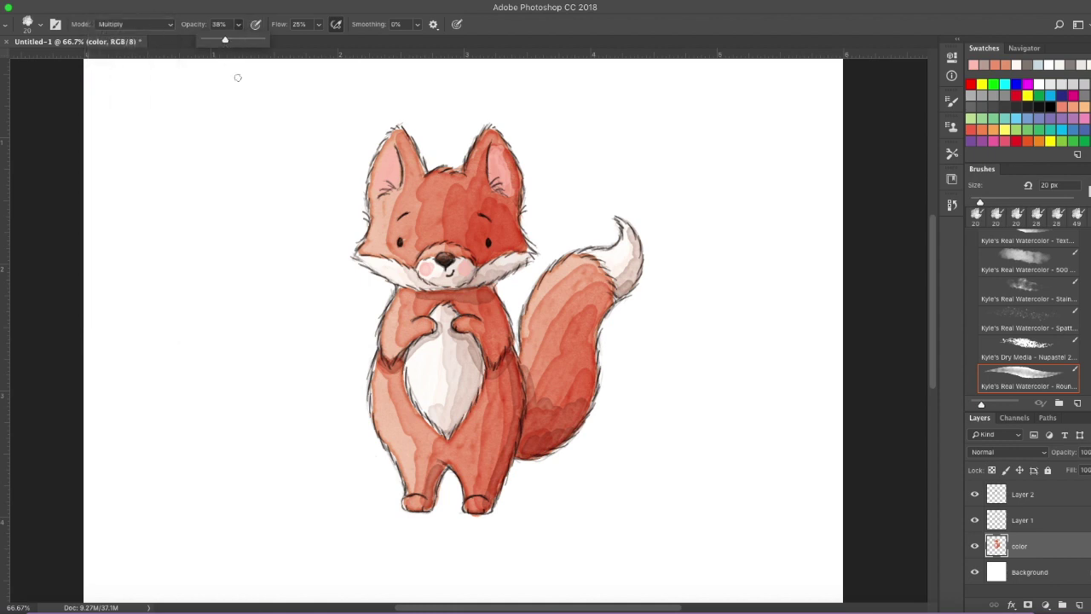
left_click(425, 274)
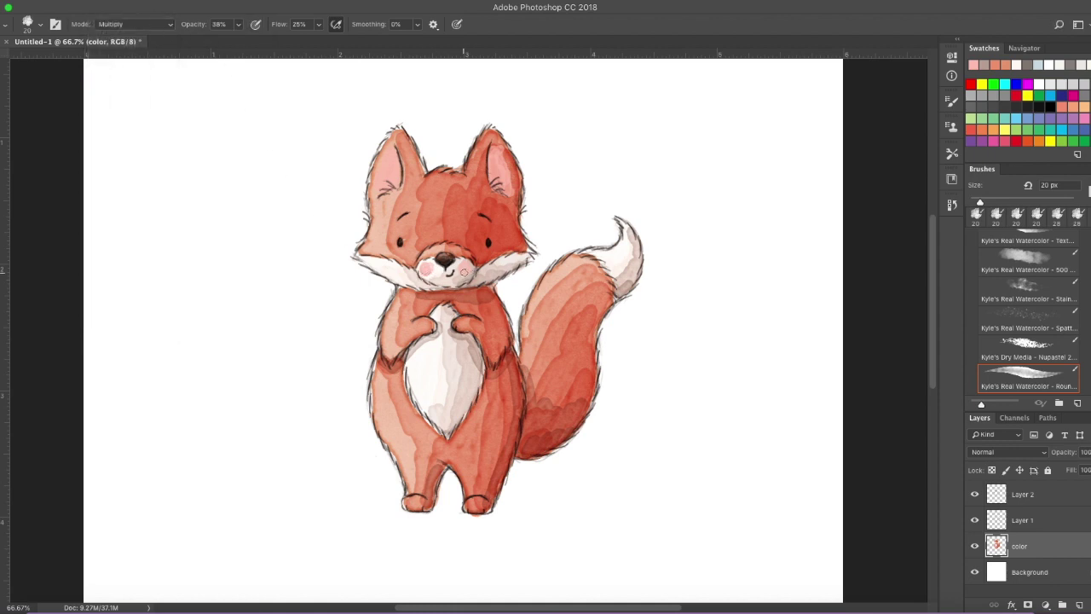
mouse_move(386, 172)
left_mouse_down()
mouse_move(395, 162)
mouse_move(391, 182)
left_mouse_up()
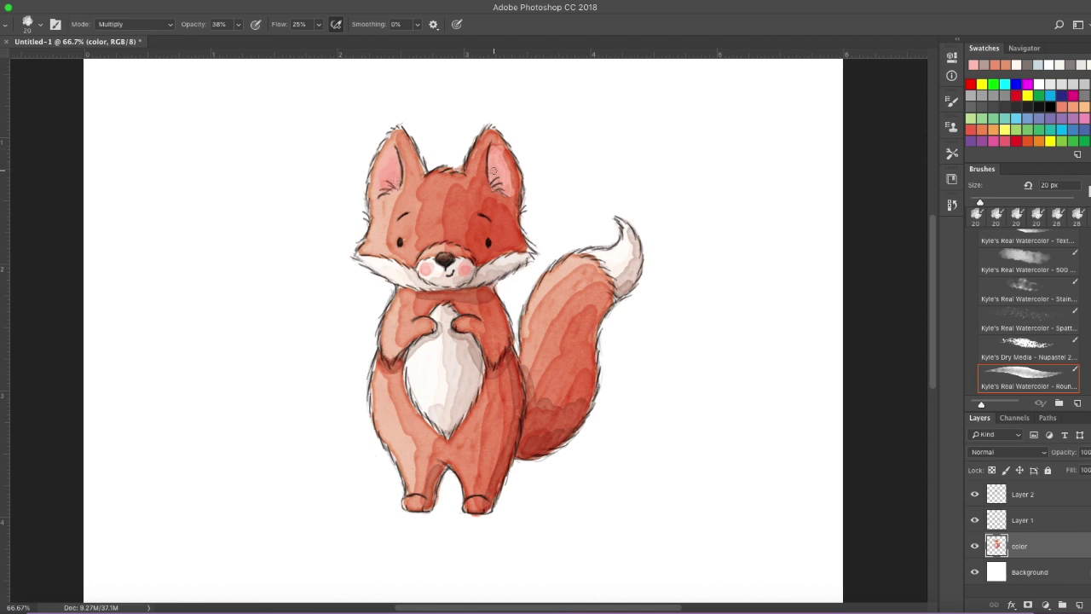
left_click_drag(496, 168, 500, 183)
- Blend the color edges on the head, body and belly using the Smudge tool with Kyle's soft Real Watercolor brush at 41 px
key("r")
scroll(1027, 324, "up", 3)
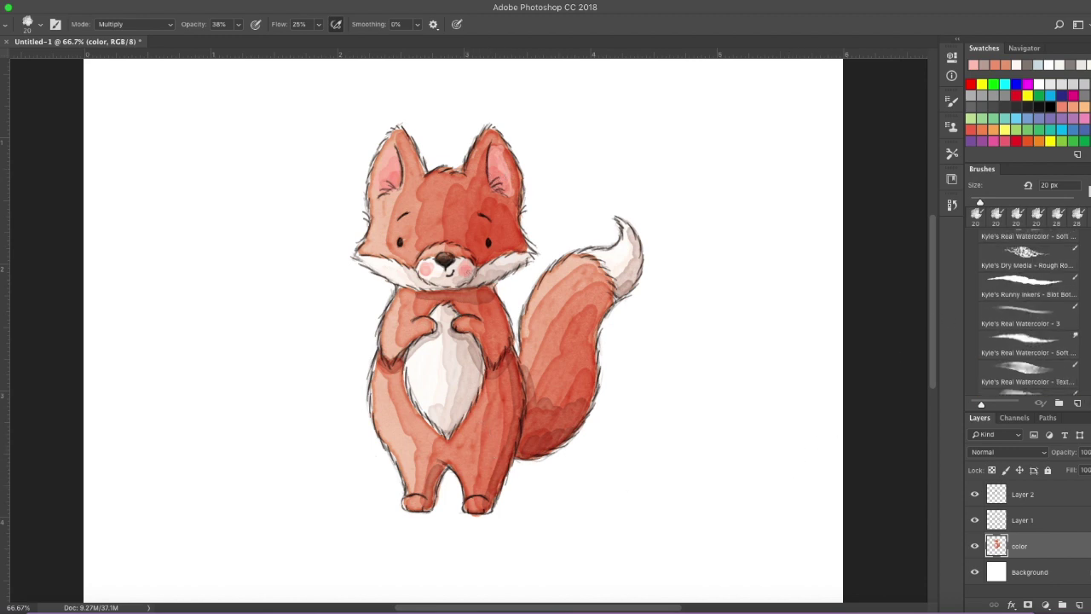
left_click(1027, 304)
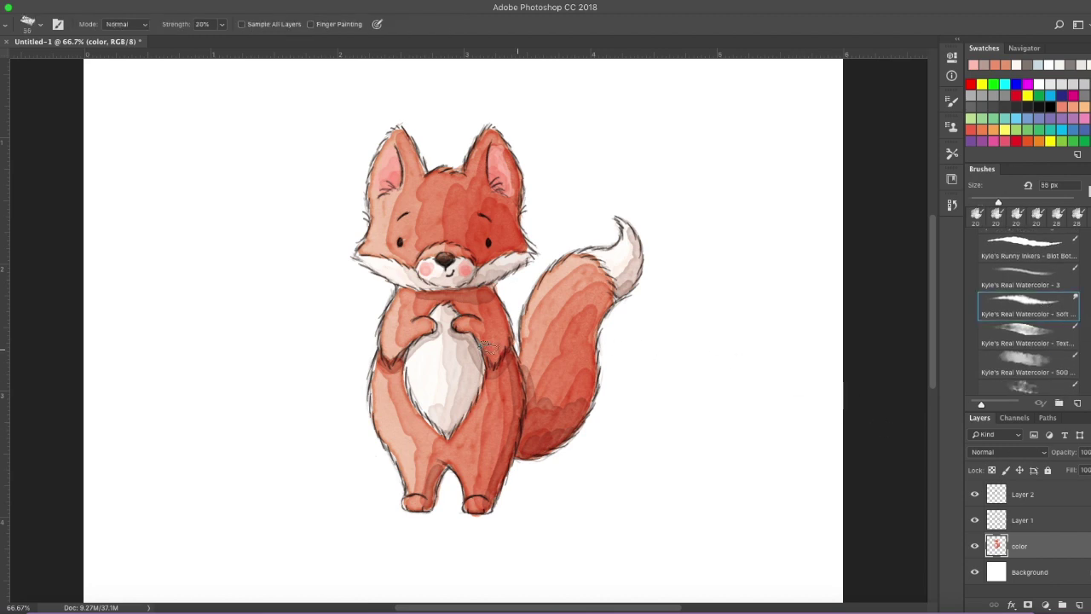
left_click(27, 23)
left_click_drag(72, 64, 60, 64)
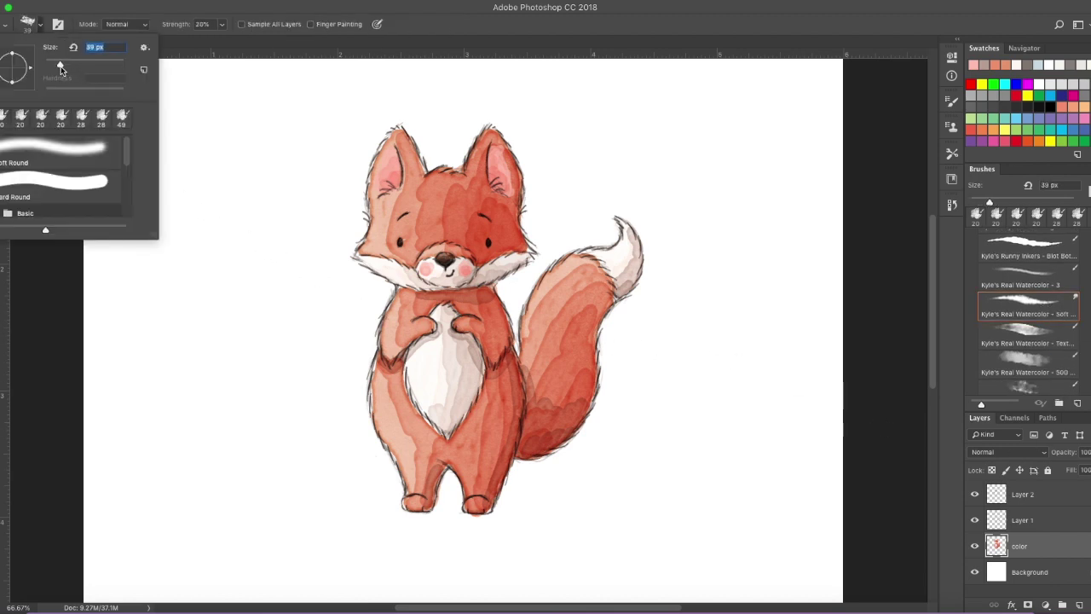
left_click(392, 239)
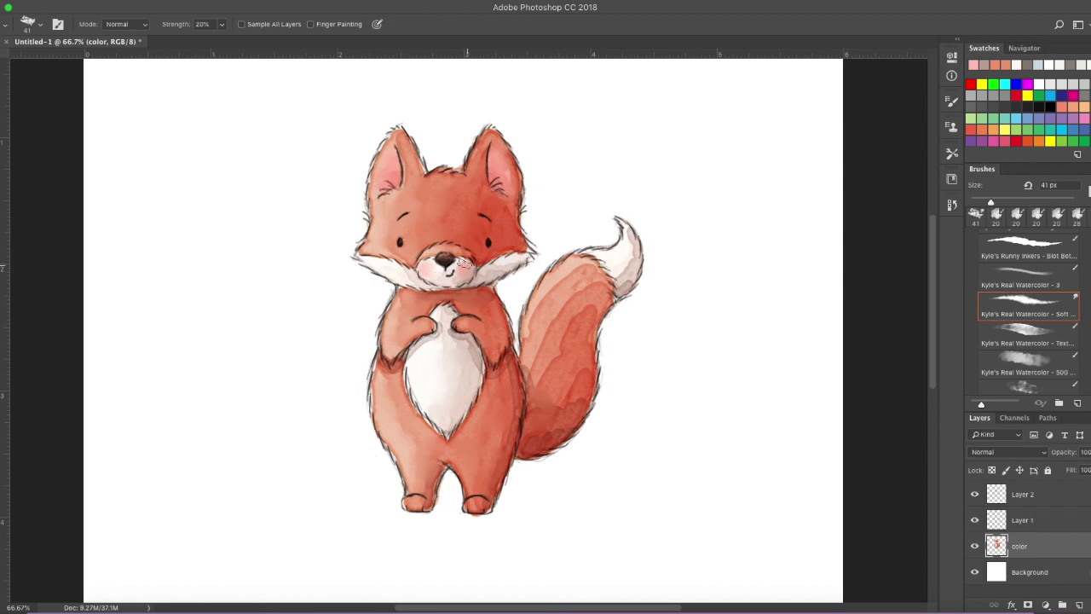
- Smudge the banded watercolor strokes along the orange tail and its off-white tip into smooth shading
mouse_move(543, 364)
left_mouse_down()
mouse_move(549, 300)
mouse_move(568, 273)
mouse_move(564, 308)
mouse_move(577, 338)
left_mouse_up()
mouse_move(545, 390)
left_mouse_down()
mouse_move(573, 405)
mouse_move(544, 437)
left_mouse_up()
mouse_move(618, 272)
left_mouse_down()
mouse_move(632, 237)
mouse_move(623, 289)
mouse_move(631, 271)
left_mouse_up()
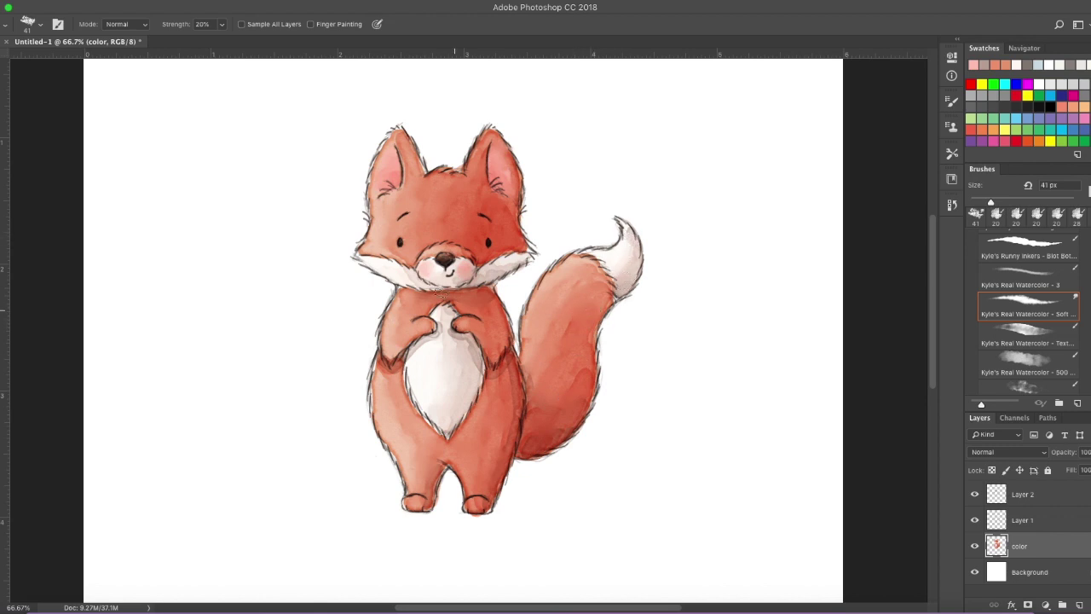